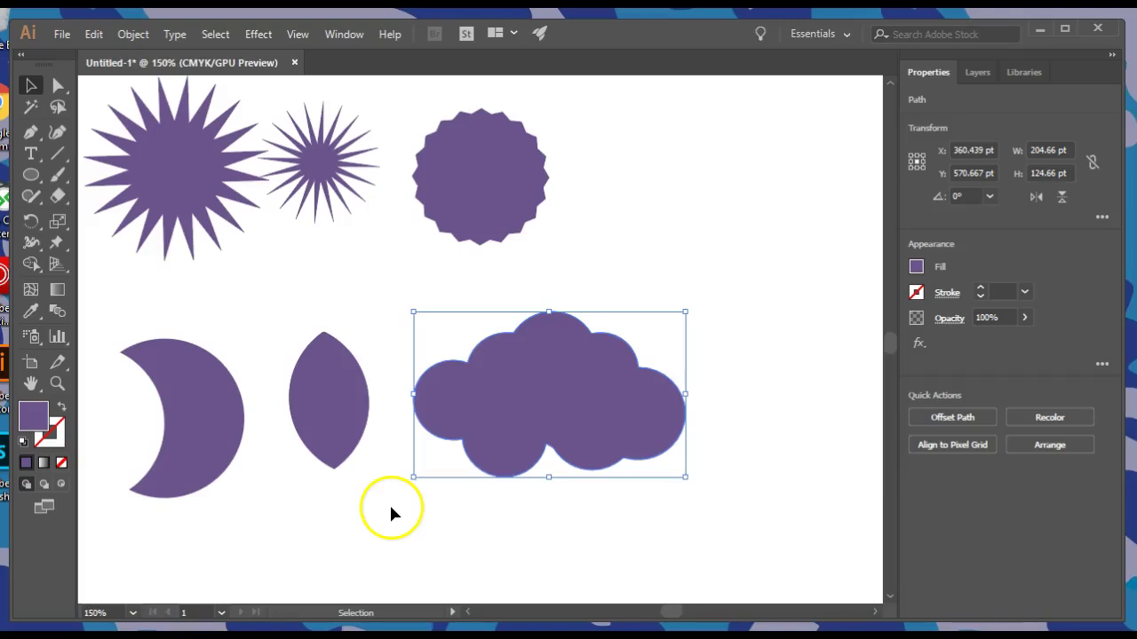
- Draw a 77.333 pt purple circle with the Ellipse Tool in the empty space below the crescent
{"action": "key", "text": "space"}
{"action": "left_click_drag", "start_coordinate": [343, 525], "coordinate": [367, 285]}
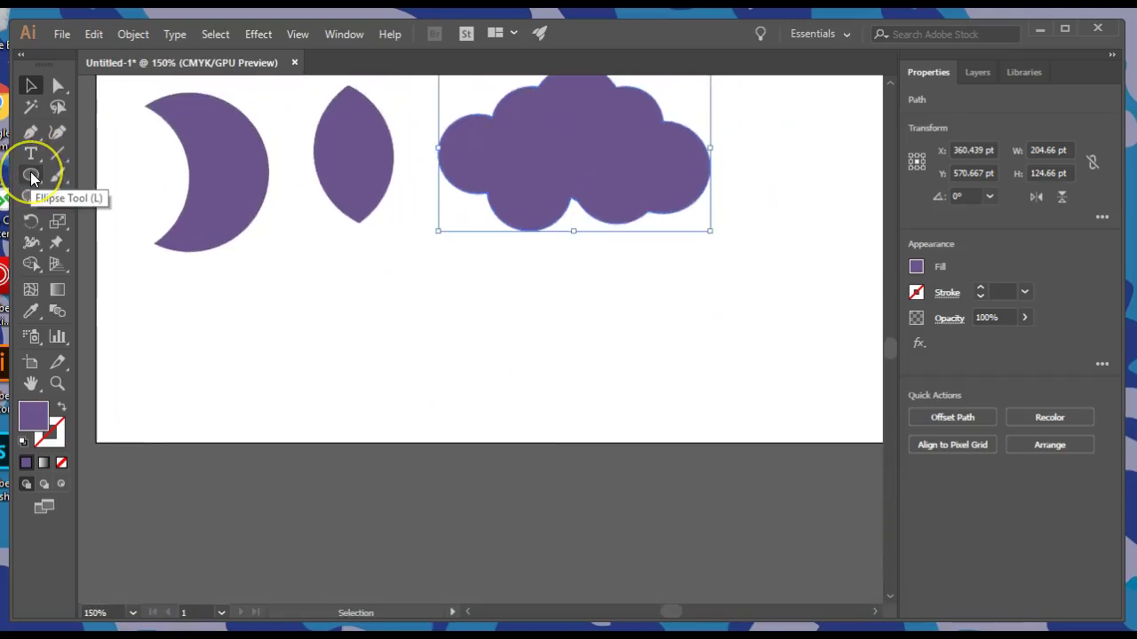
{"action": "left_click_drag", "start_coordinate": [31, 178], "coordinate": [100, 222]}
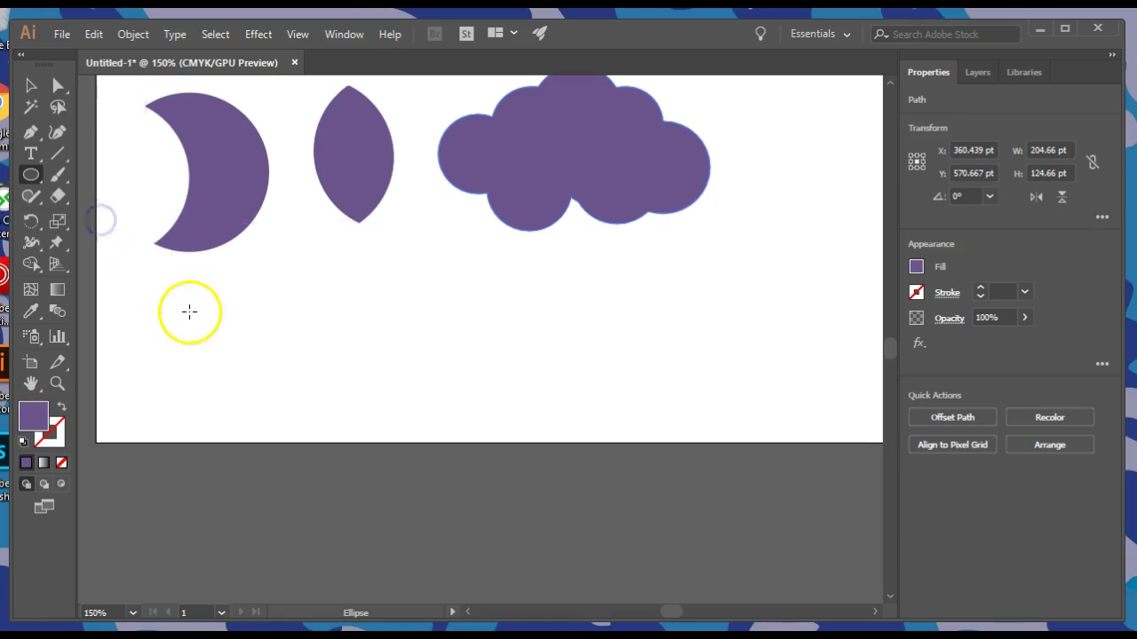
{"action": "left_click_drag", "start_coordinate": [258, 322], "coordinate": [361, 376]}
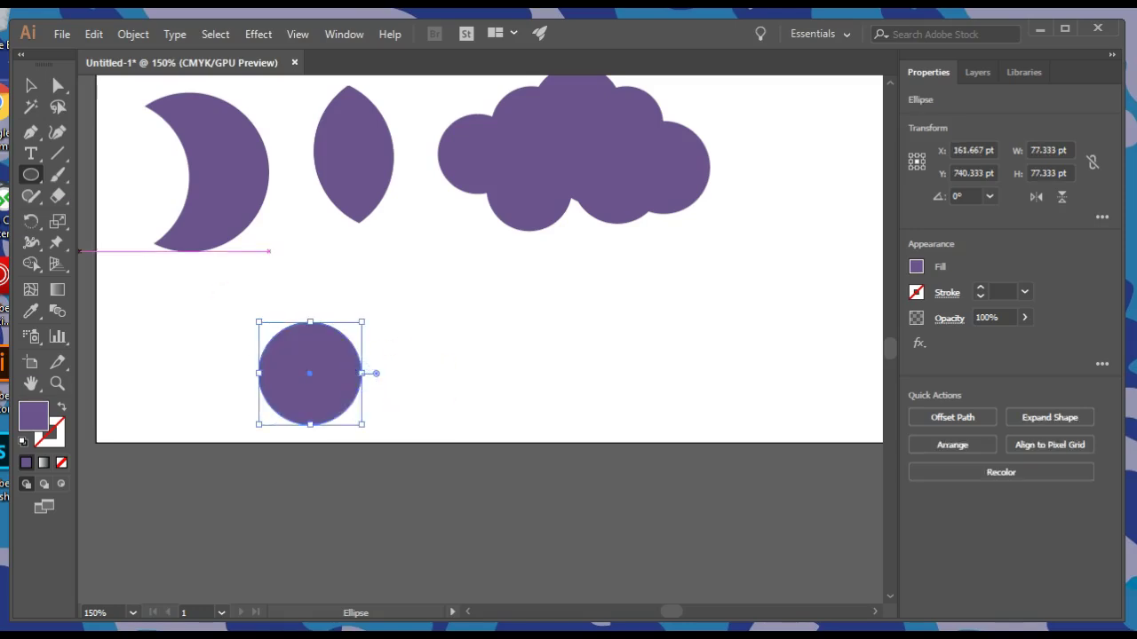
{"action": "left_click", "coordinate": [30, 85]}
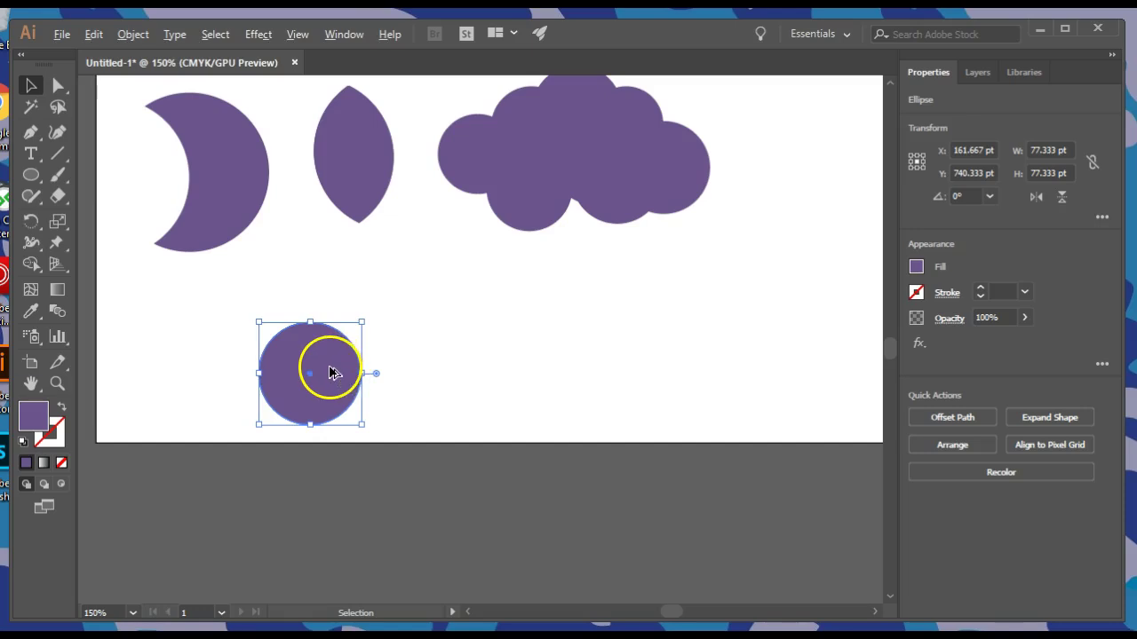
- Copy and paste the circle until four identical 77.333 pt circles sit in a row beneath the crescent
{"action": "left_click_drag", "start_coordinate": [331, 371], "coordinate": [458, 371]}
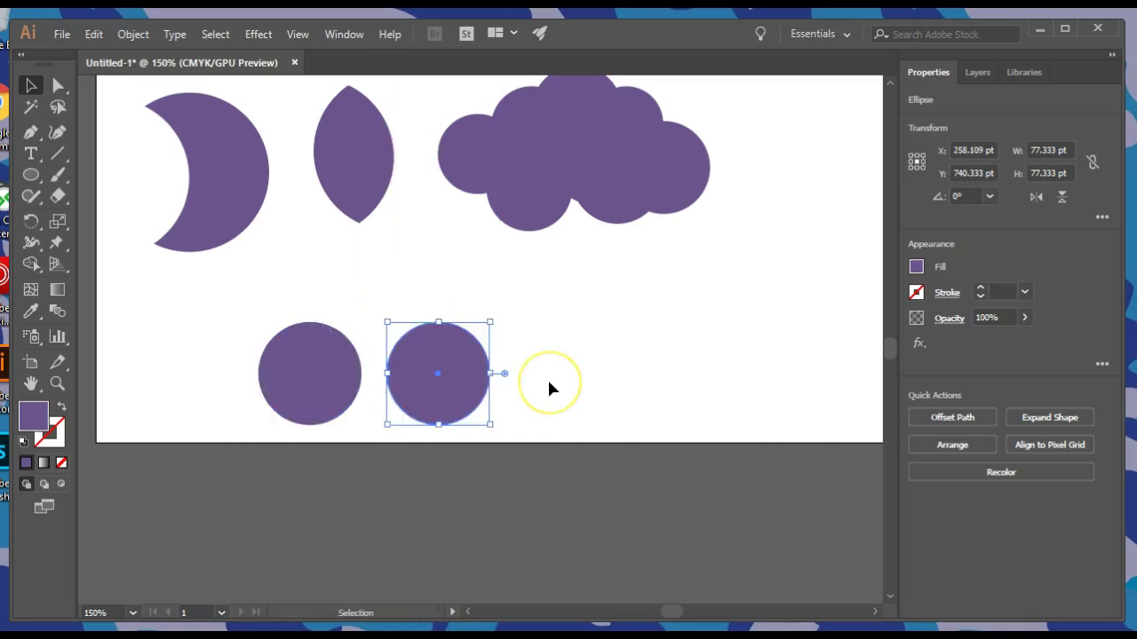
{"action": "left_click", "coordinate": [475, 369]}
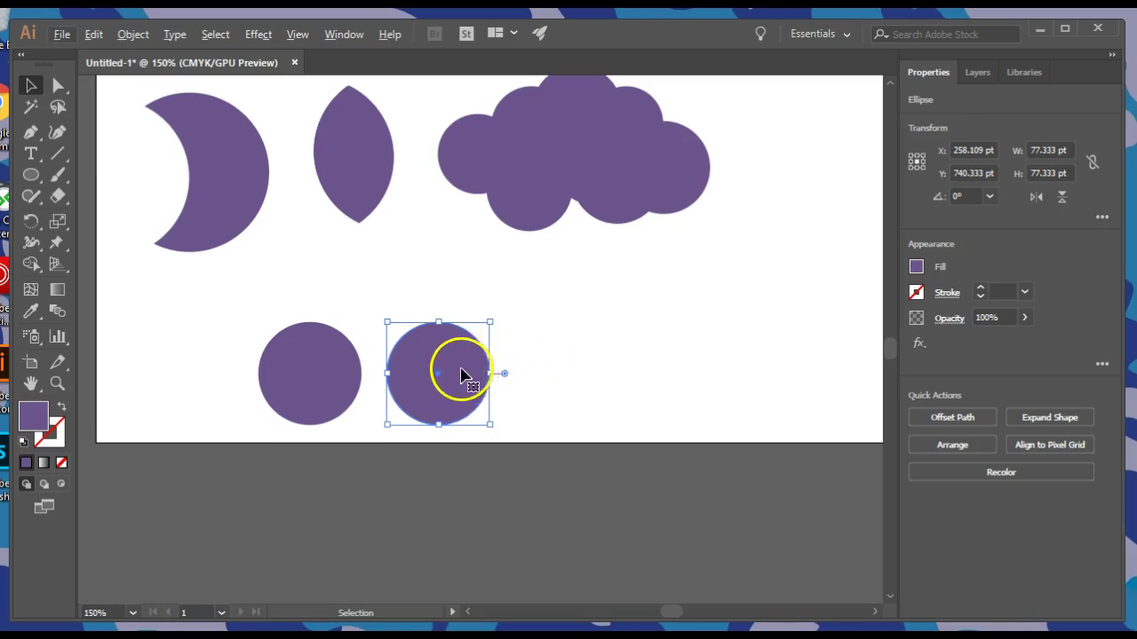
{"action": "key", "text": "ctrl+c"}
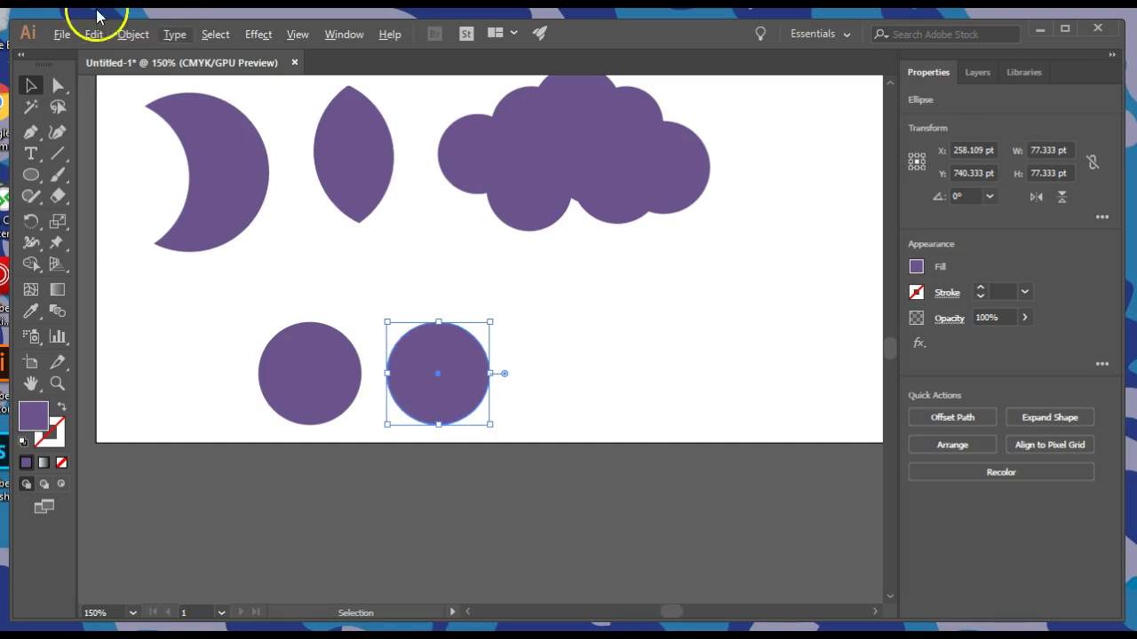
{"action": "left_click", "coordinate": [94, 35]}
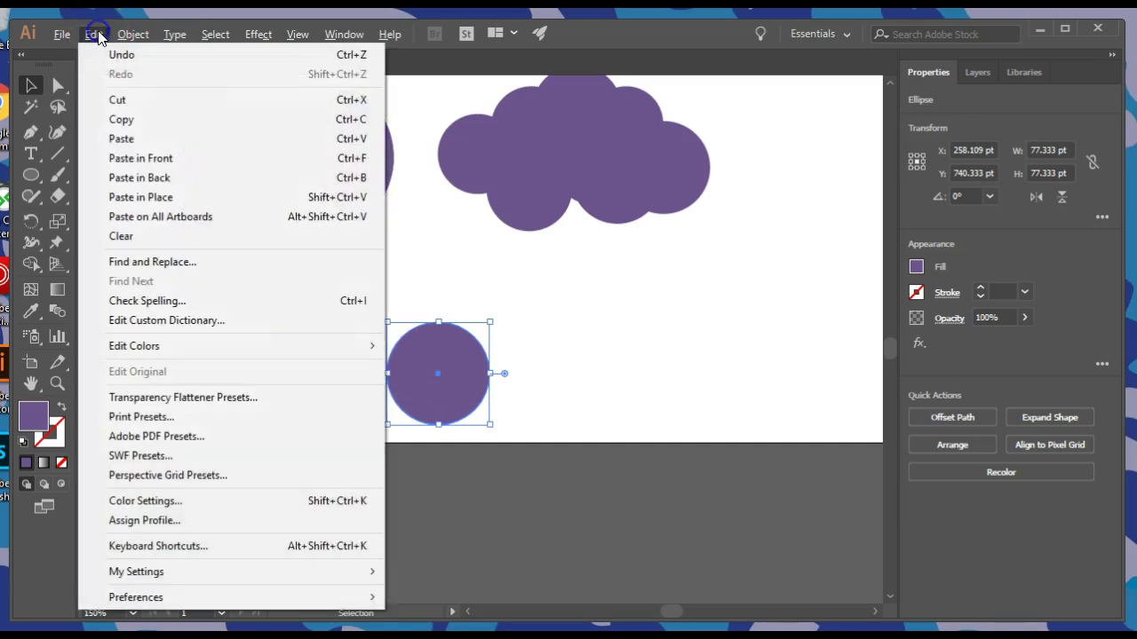
{"action": "left_click", "coordinate": [135, 135]}
{"action": "left_click", "coordinate": [94, 35]}
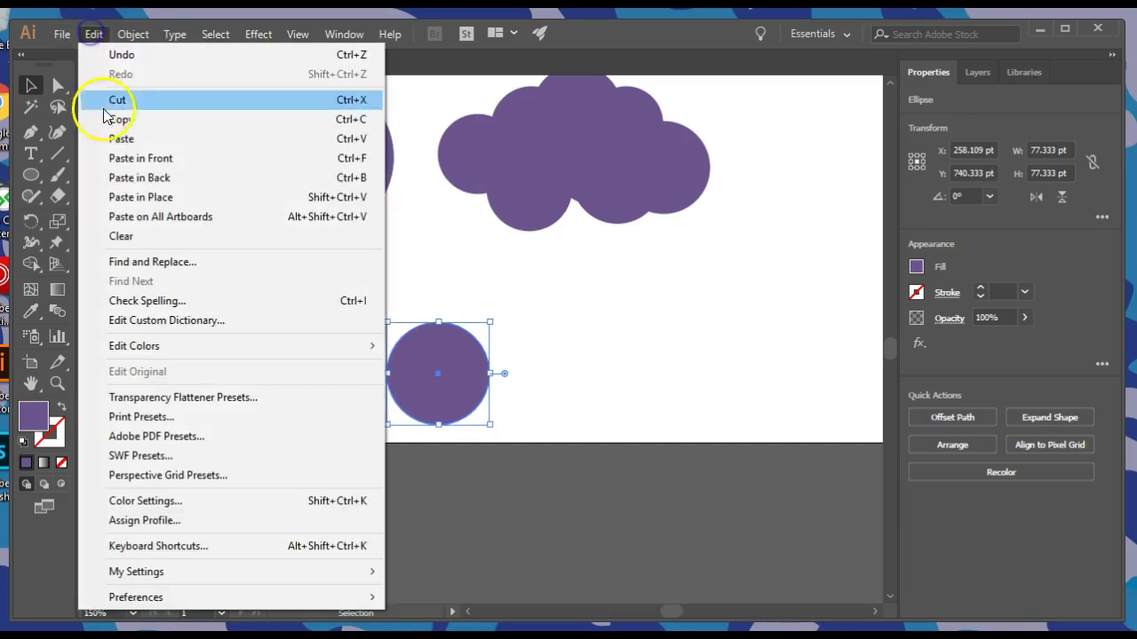
{"action": "left_click", "coordinate": [134, 137]}
{"action": "left_click_drag", "start_coordinate": [457, 354], "coordinate": [776, 380]}
{"action": "key", "text": "ctrl+v"}
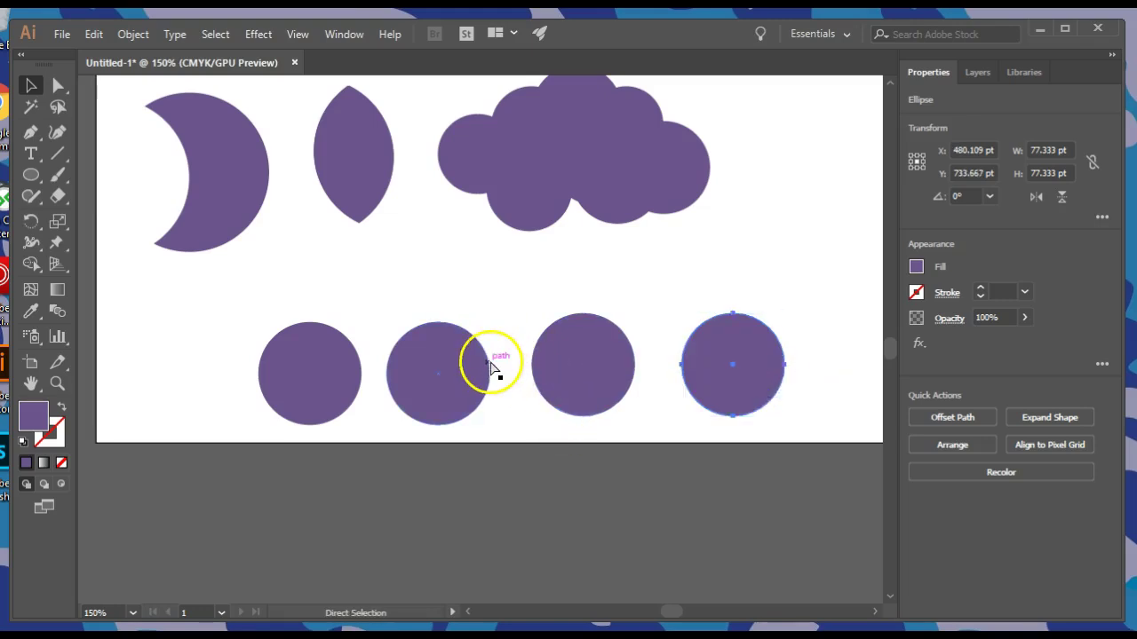
{"action": "key", "text": "ctrl+equal"}
{"action": "key", "text": "ctrl+equal"}
- Drag the left circle leftward, away from its neighbour, to X 122.837 pt, Y 729.333 pt
{"action": "left_click_drag", "start_coordinate": [249, 347], "coordinate": [593, 440]}
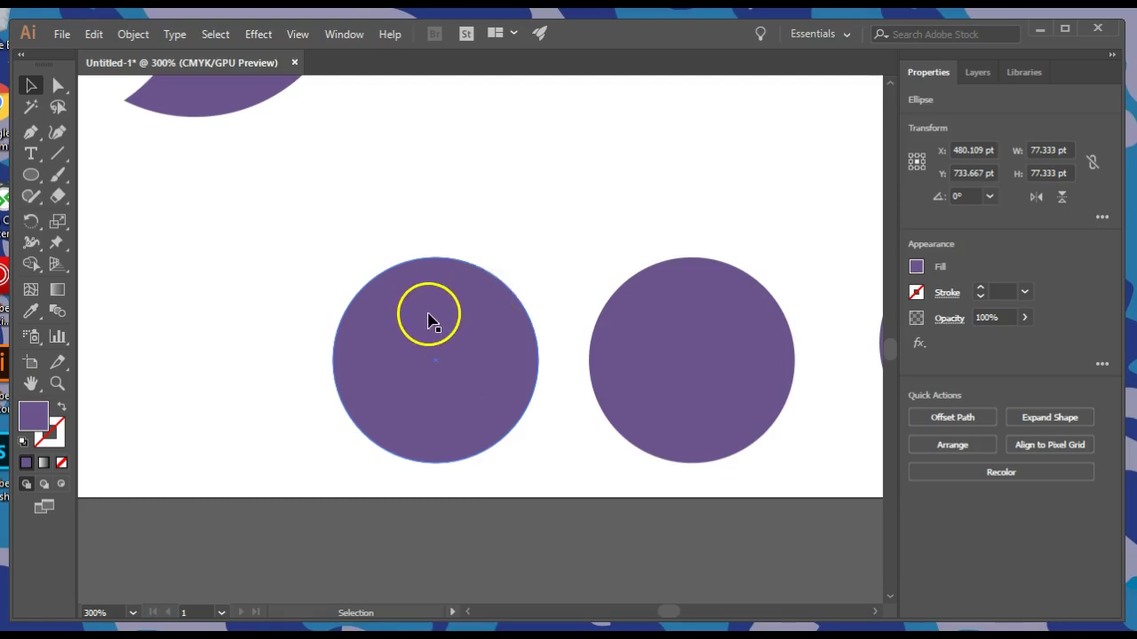
{"action": "left_click_drag", "start_coordinate": [461, 289], "coordinate": [433, 252]}
{"action": "left_click", "coordinate": [413, 364]}
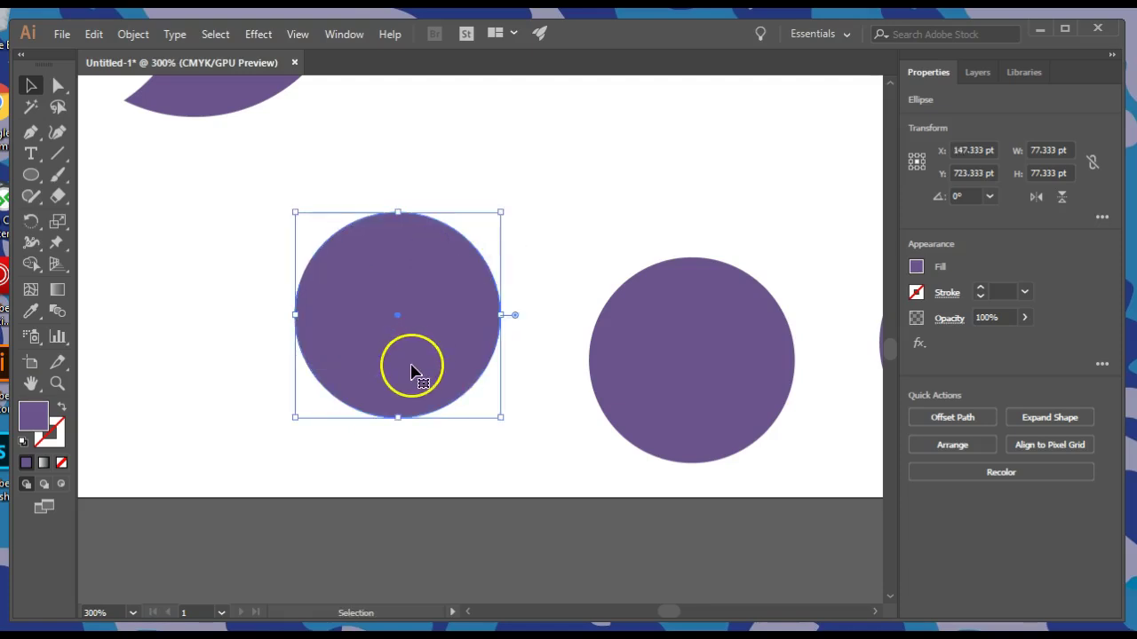
{"action": "left_click", "coordinate": [401, 371]}
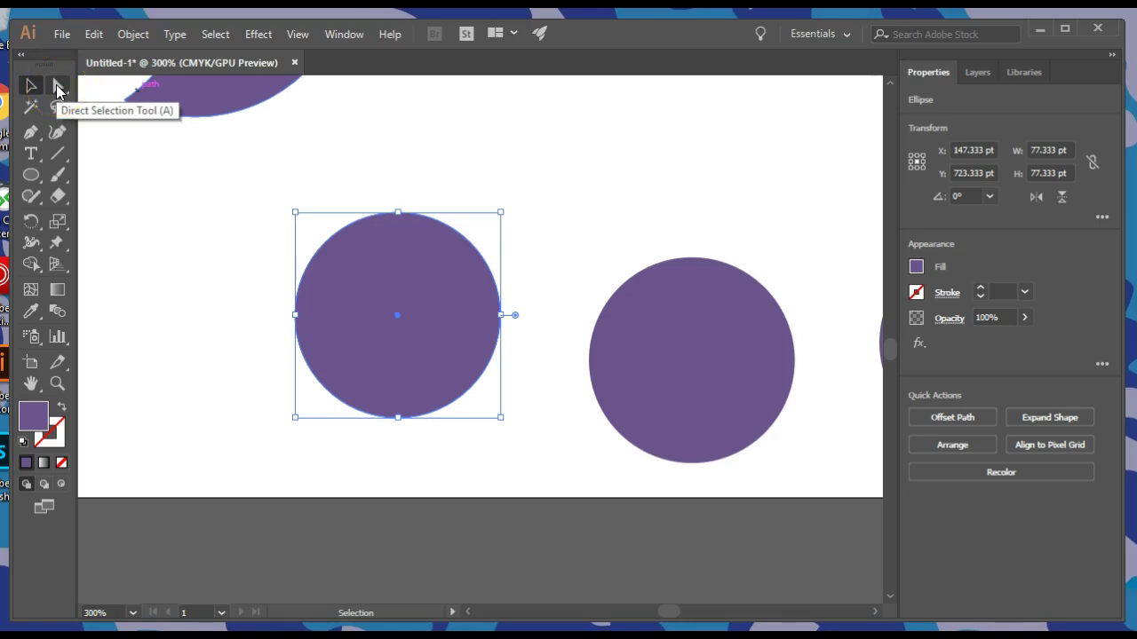
{"action": "left_click", "coordinate": [30, 87]}
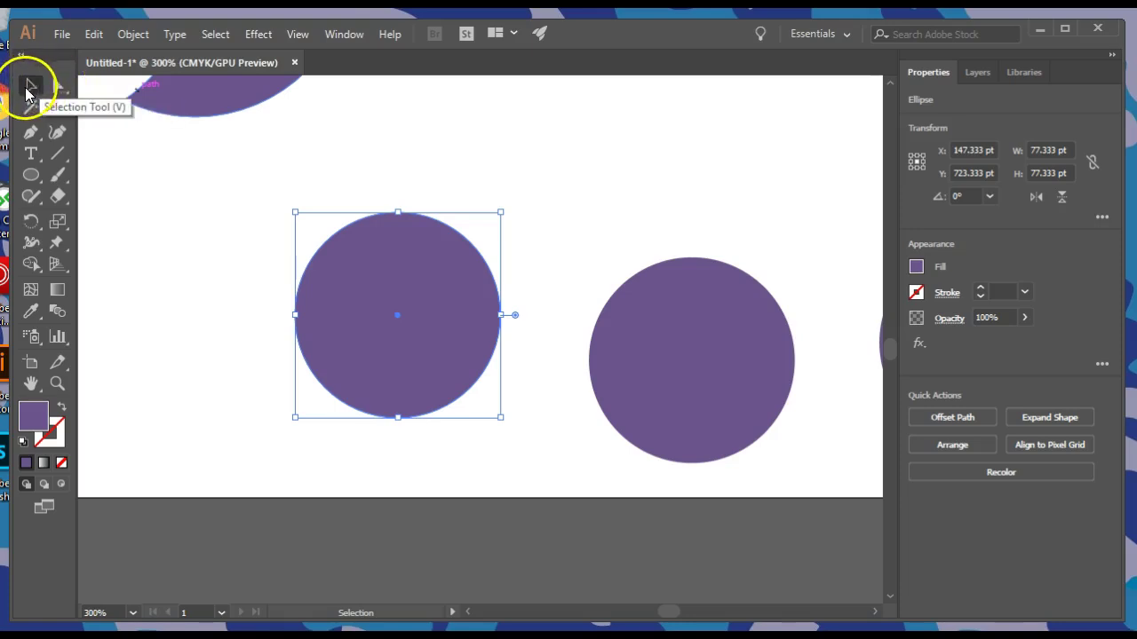
{"action": "left_click", "coordinate": [399, 315]}
{"action": "left_click", "coordinate": [352, 184]}
{"action": "left_click", "coordinate": [399, 284]}
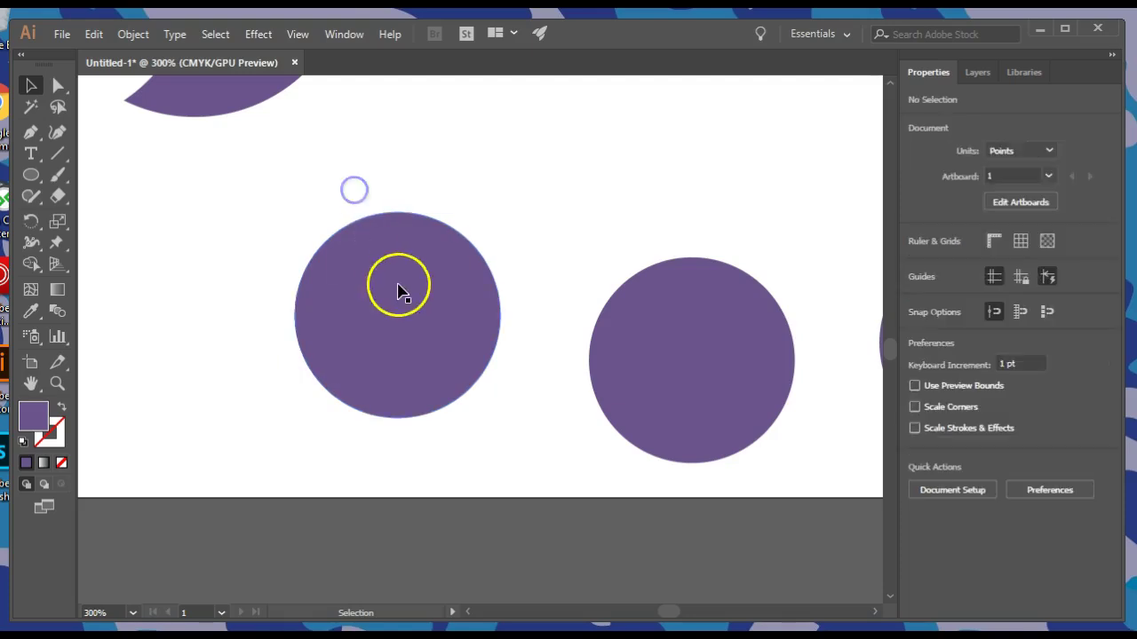
{"action": "left_click_drag", "start_coordinate": [435, 297], "coordinate": [391, 283]}
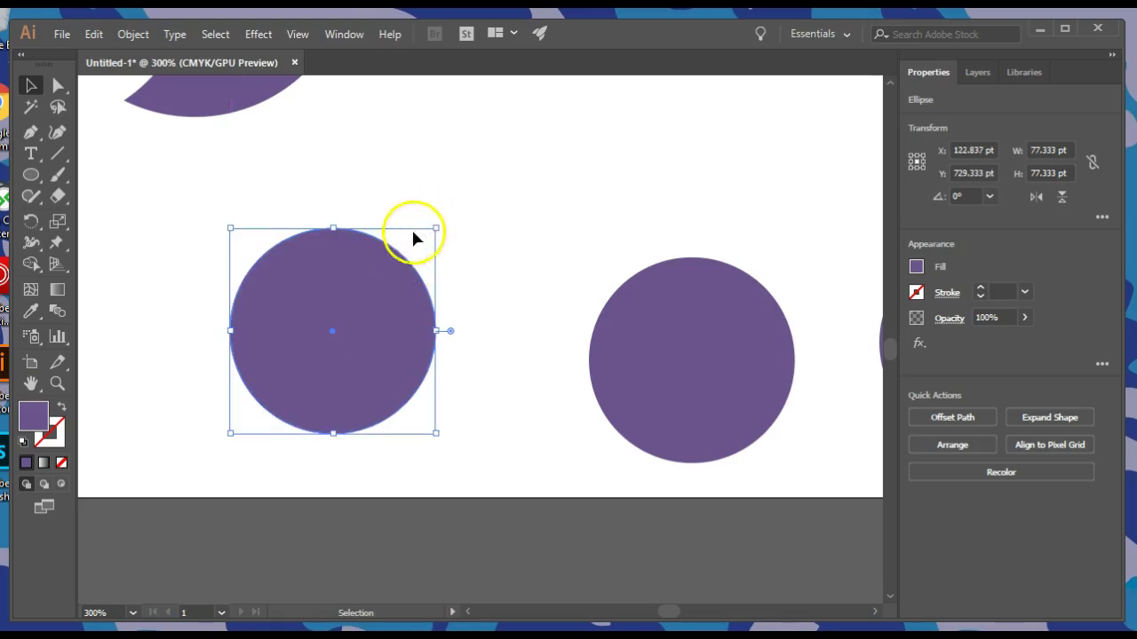
- Pull the left circle's top anchor upward with Direct Selection and arrow nudges, stretching it into an egg
{"action": "left_click", "coordinate": [59, 85]}
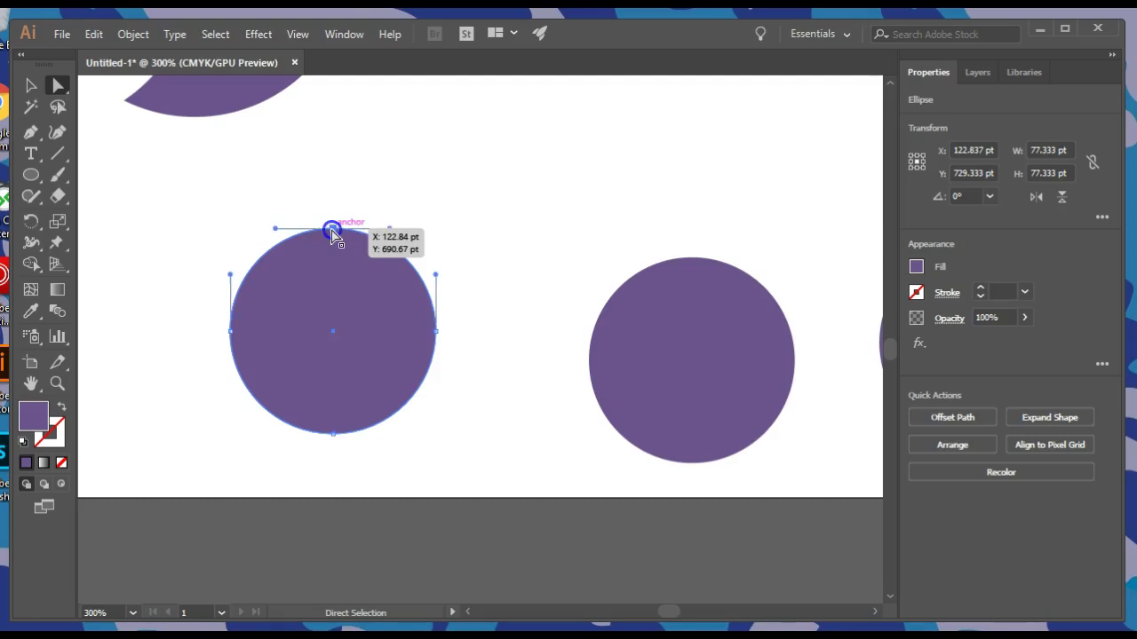
{"action": "left_click", "coordinate": [332, 231]}
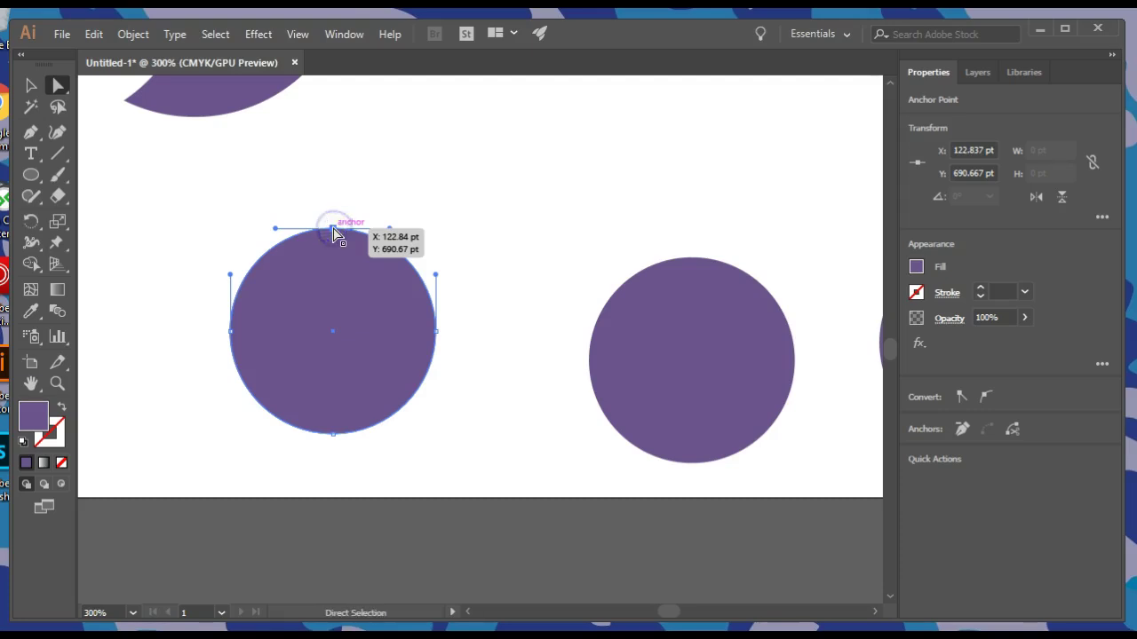
{"action": "left_click", "coordinate": [311, 253]}
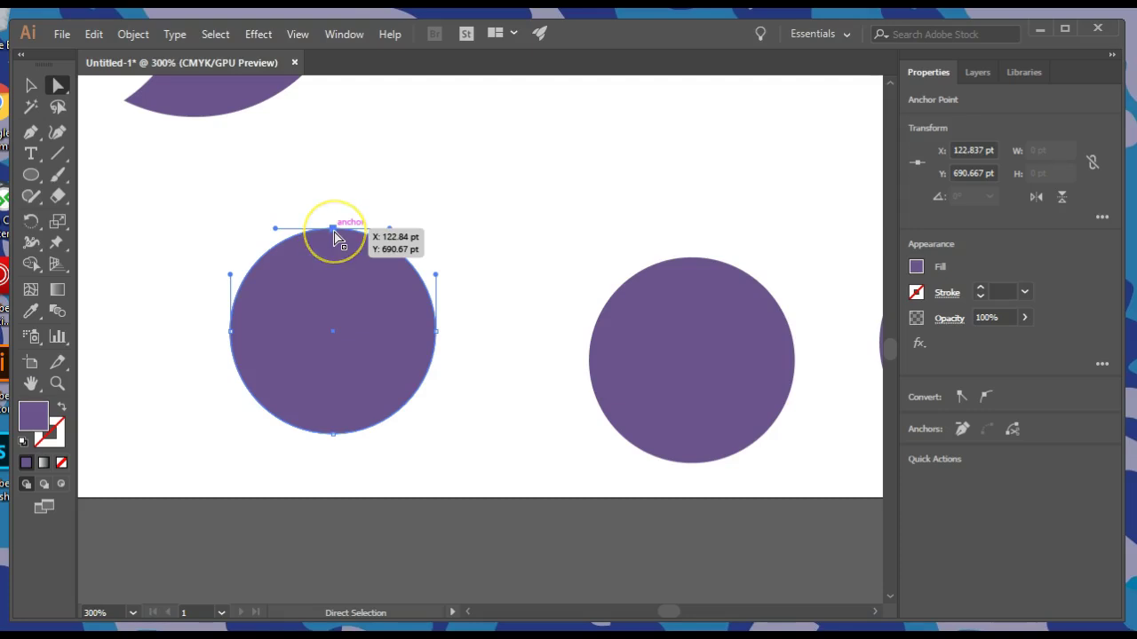
{"action": "left_click", "coordinate": [335, 235]}
{"action": "mouse_move", "coordinate": [335, 233]}
{"action": "left_mouse_down"}
{"action": "mouse_move", "coordinate": [332, 185]}
{"action": "mouse_move", "coordinate": [338, 241]}
{"action": "mouse_move", "coordinate": [354, 208]}
{"action": "mouse_move", "coordinate": [328, 289]}
{"action": "mouse_move", "coordinate": [376, 272]}
{"action": "mouse_move", "coordinate": [253, 305]}
{"action": "mouse_move", "coordinate": [246, 259]}
{"action": "mouse_move", "coordinate": [330, 246]}
{"action": "mouse_move", "coordinate": [333, 225]}
{"action": "left_mouse_up"}
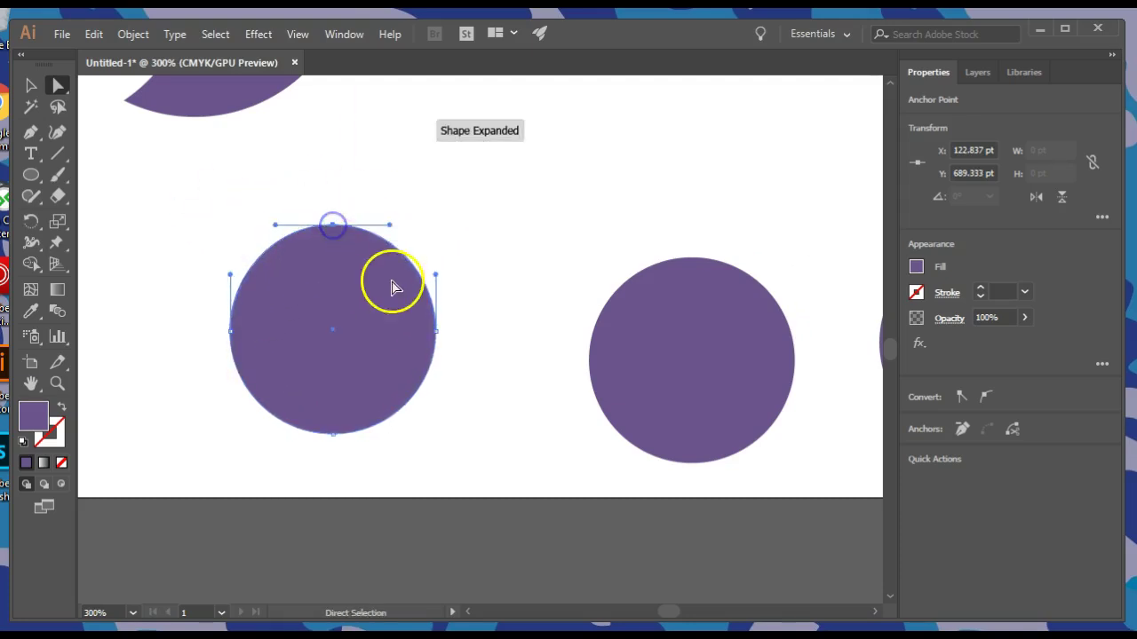
{"action": "key", "text": "Up"}
{"action": "key", "text": "Up"}
{"action": "key", "text": "Up"}
{"action": "key", "text": "Up"}
{"action": "key", "text": "Up"}
{"action": "key", "text": "Up"}
{"action": "key", "text": "Up"}
{"action": "key", "text": "Up"}
{"action": "key", "text": "Up"}
{"action": "key", "text": "Up"}
{"action": "key", "text": "Up"}
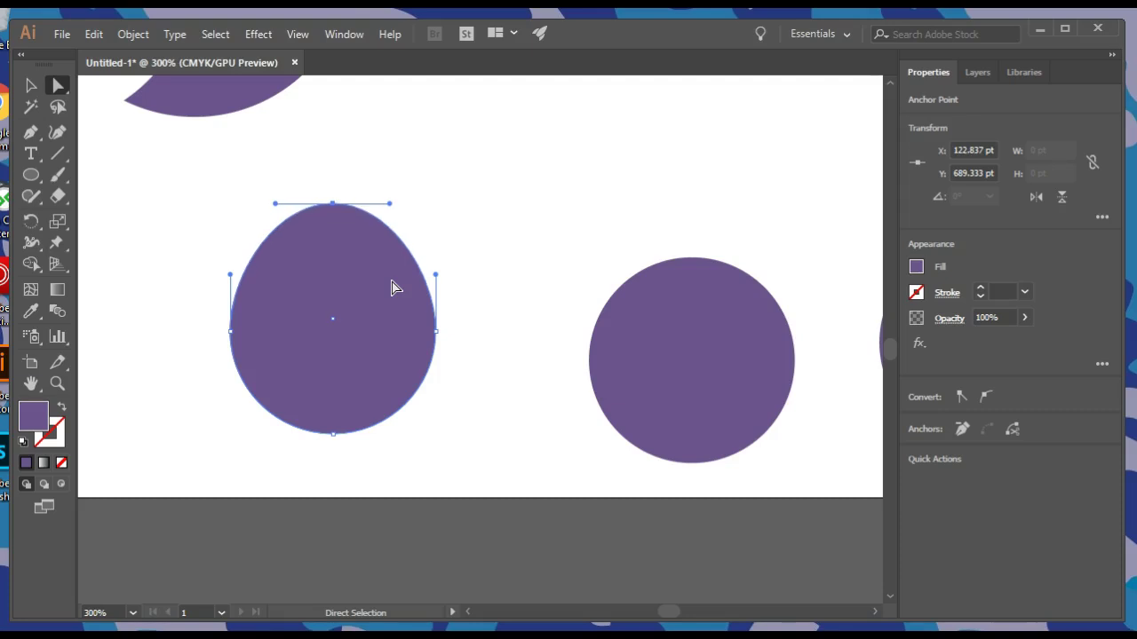
{"action": "key", "text": "Up"}
{"action": "key", "text": "Up"}
{"action": "key", "text": "Up"}
{"action": "key", "text": "Up"}
{"action": "key", "text": "Up"}
{"action": "key", "text": "Up"}
{"action": "key", "text": "Up"}
{"action": "key", "text": "Up"}
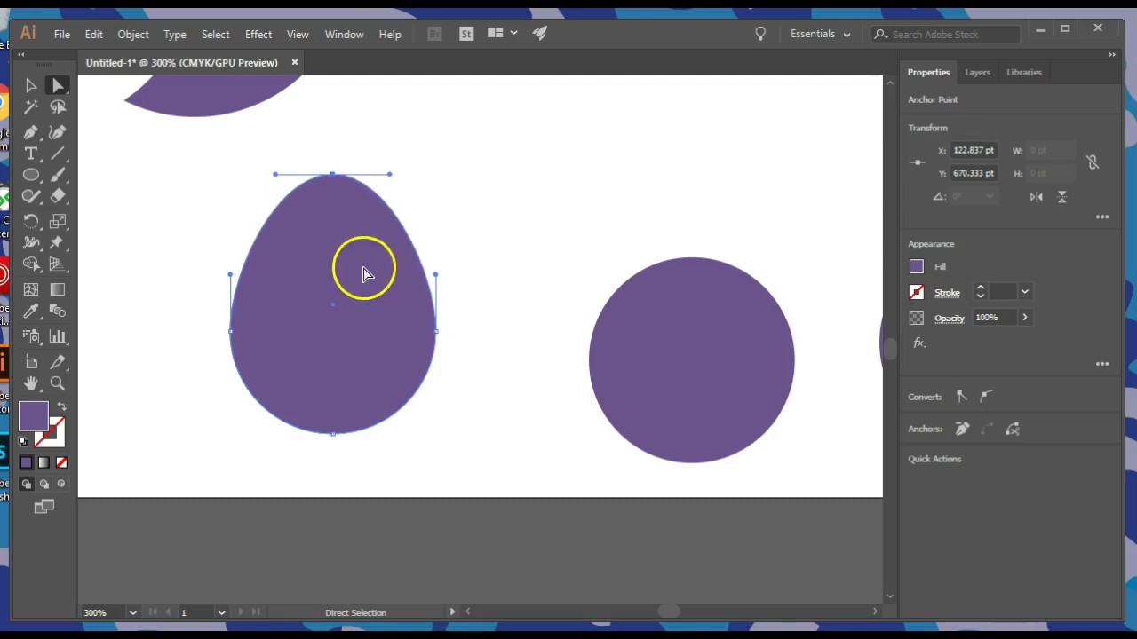
- Shift the egg further left and down, and bring the next circle beside it at X 189.776 pt
{"action": "left_click", "coordinate": [32, 84]}
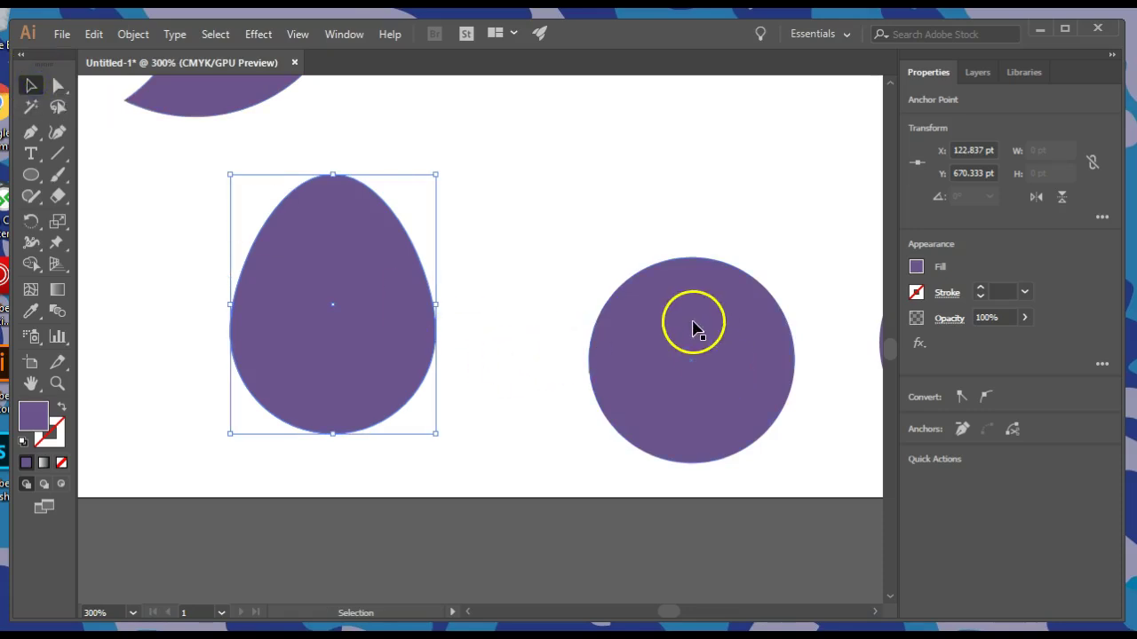
{"action": "left_click_drag", "start_coordinate": [685, 318], "coordinate": [752, 240]}
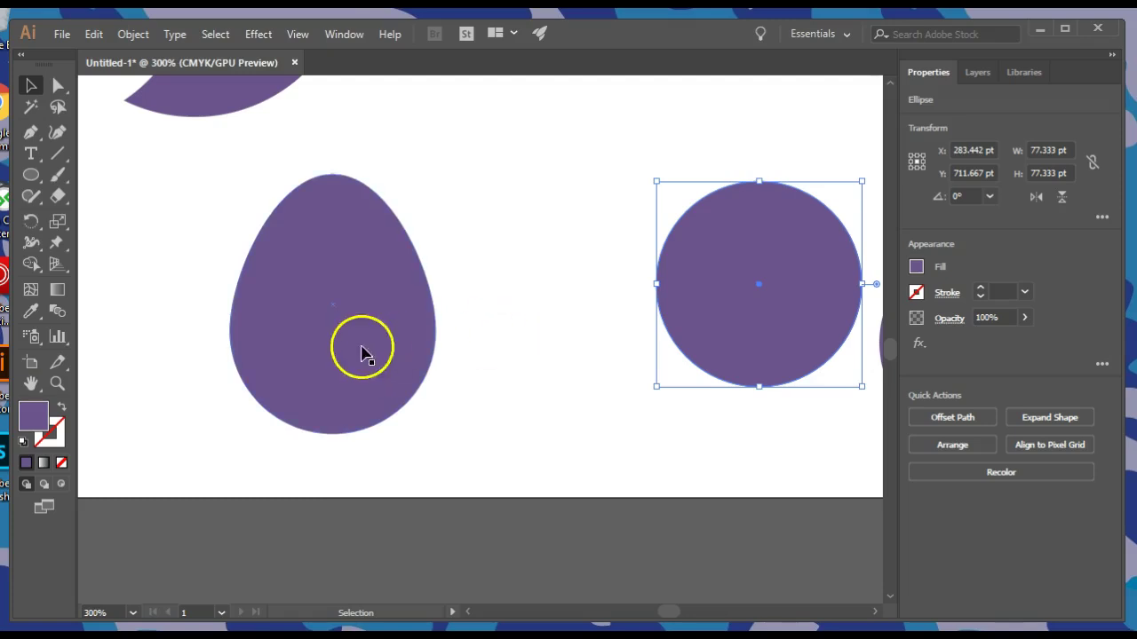
{"action": "left_click_drag", "start_coordinate": [395, 297], "coordinate": [261, 325]}
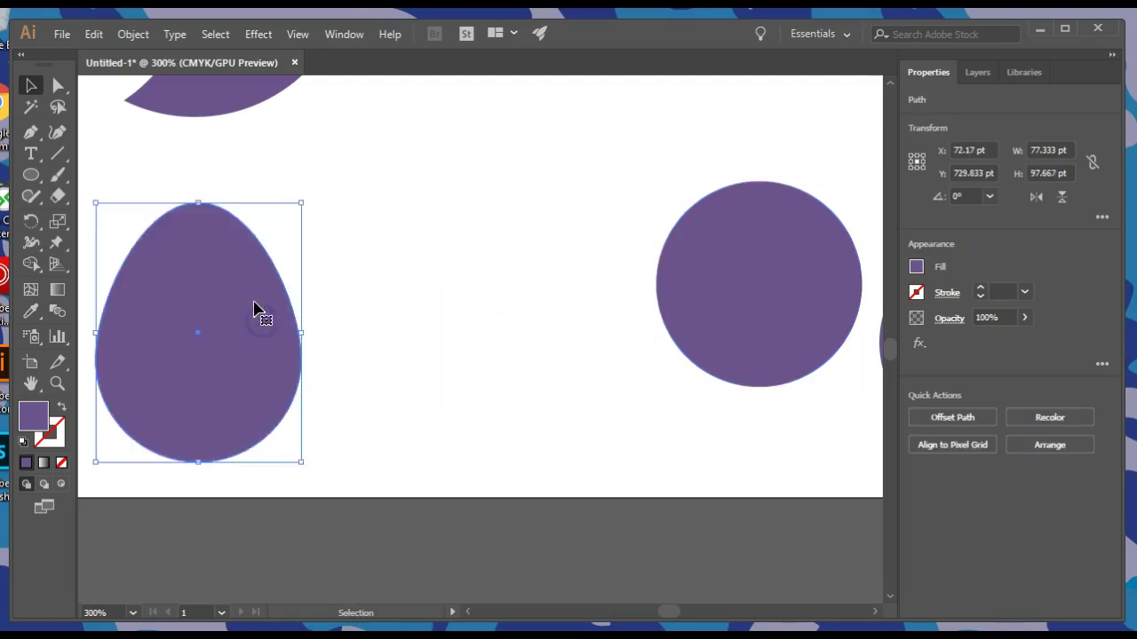
{"action": "left_click_drag", "start_coordinate": [786, 288], "coordinate": [537, 344]}
- Raise the middle circle's top anchor to Y 656 pt, forming a second egg
{"action": "left_click", "coordinate": [58, 85]}
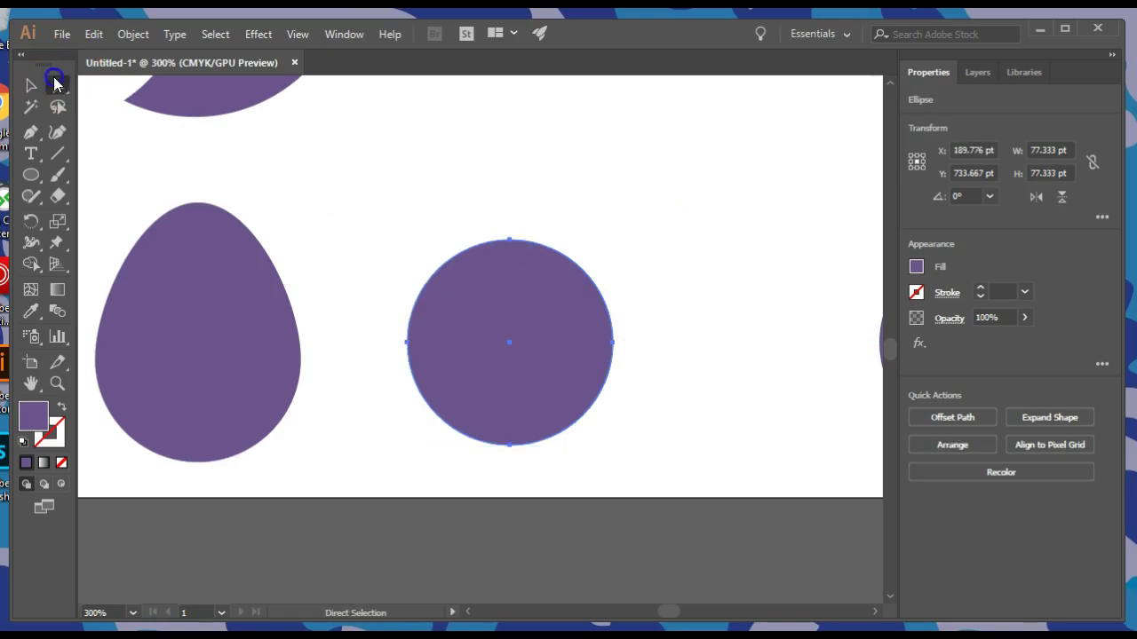
{"action": "left_click", "coordinate": [511, 242]}
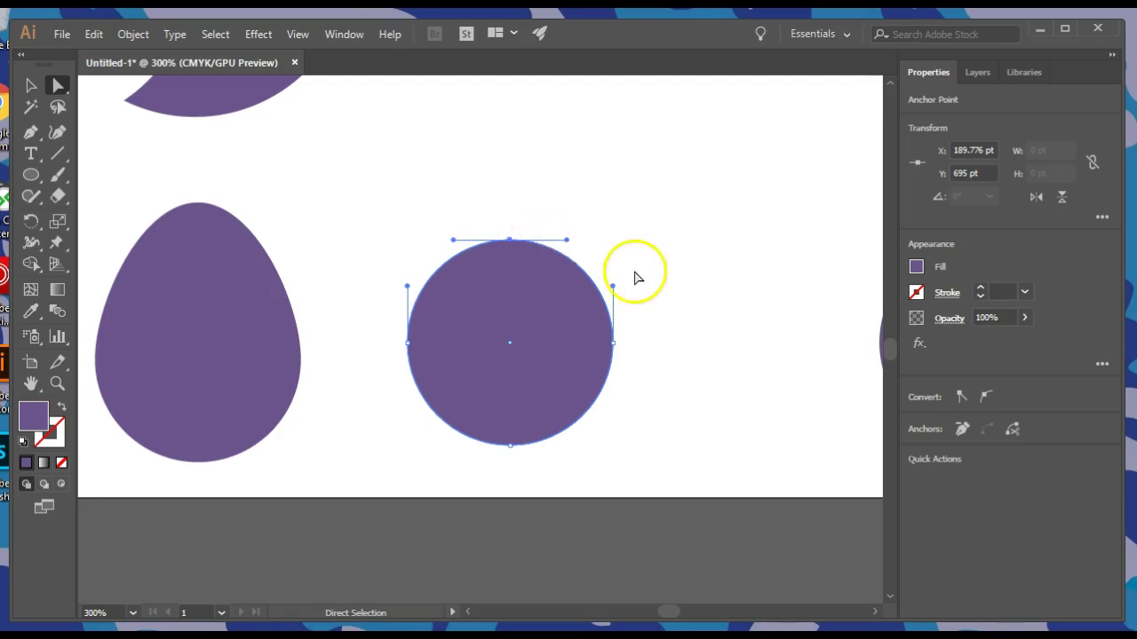
{"action": "key", "text": "Up"}
{"action": "key", "text": "Up"}
{"action": "key", "text": "Up"}
{"action": "key", "text": "Up"}
{"action": "key", "text": "Up"}
{"action": "key", "text": "Up"}
{"action": "key", "text": "Up"}
{"action": "key", "text": "Up"}
{"action": "key", "text": "Up"}
{"action": "key", "text": "Up"}
{"action": "key", "text": "Up"}
{"action": "key", "text": "Up"}
{"action": "key", "text": "Up"}
{"action": "key", "text": "Up"}
{"action": "key", "text": "Up"}
{"action": "key", "text": "Up"}
{"action": "key", "text": "Up"}
{"action": "key", "text": "Up"}
{"action": "key", "text": "Up"}
{"action": "key", "text": "Up"}
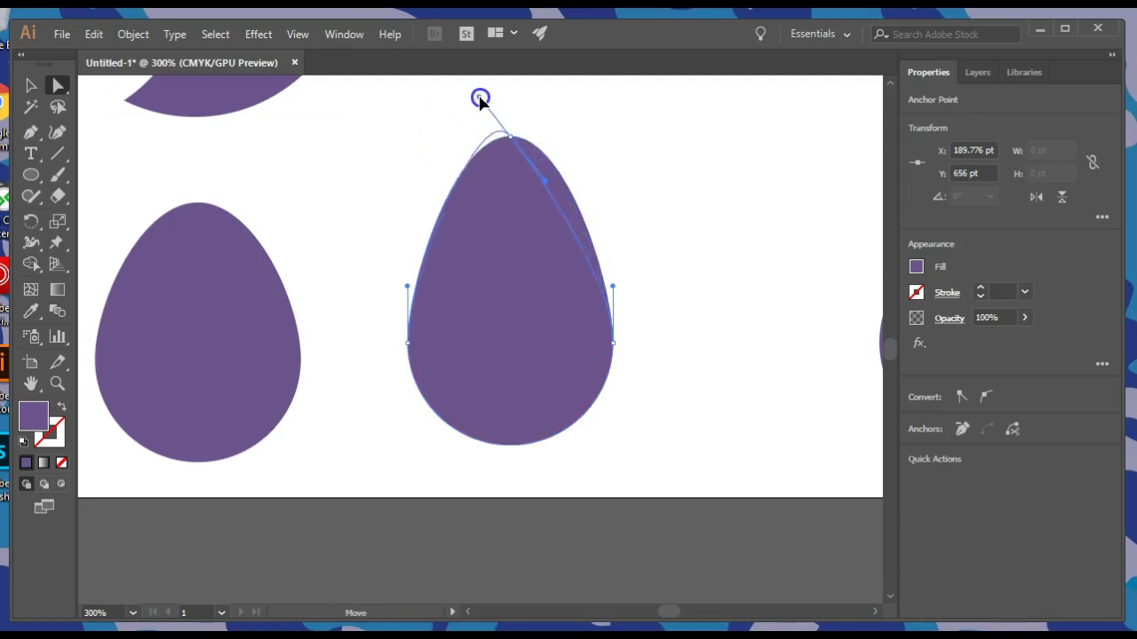
- Adjust the top anchor's direction handles to give the tall egg a smoothly rounded tip
{"action": "left_click_drag", "start_coordinate": [461, 164], "coordinate": [458, 107]}
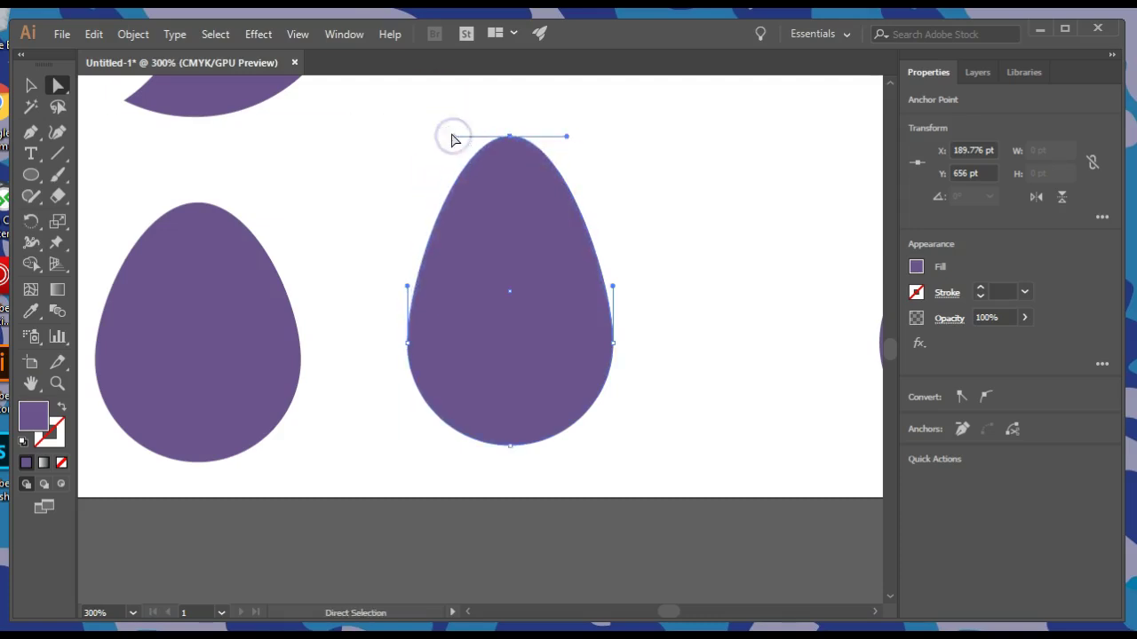
{"action": "left_click_drag", "start_coordinate": [454, 138], "coordinate": [459, 187]}
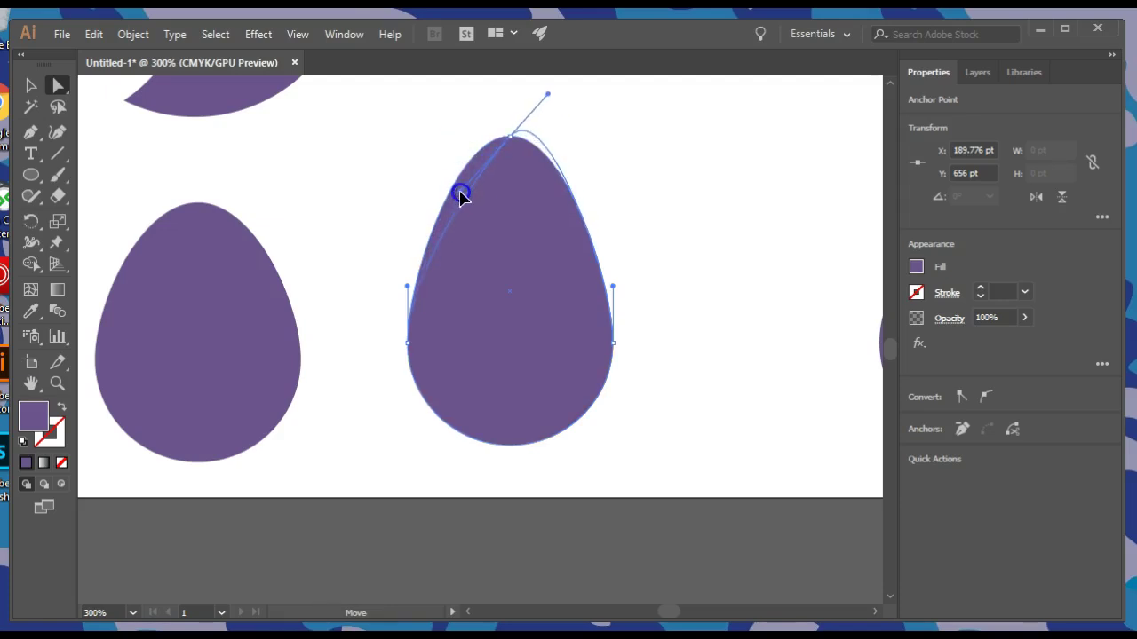
{"action": "left_click_drag", "start_coordinate": [466, 159], "coordinate": [457, 143]}
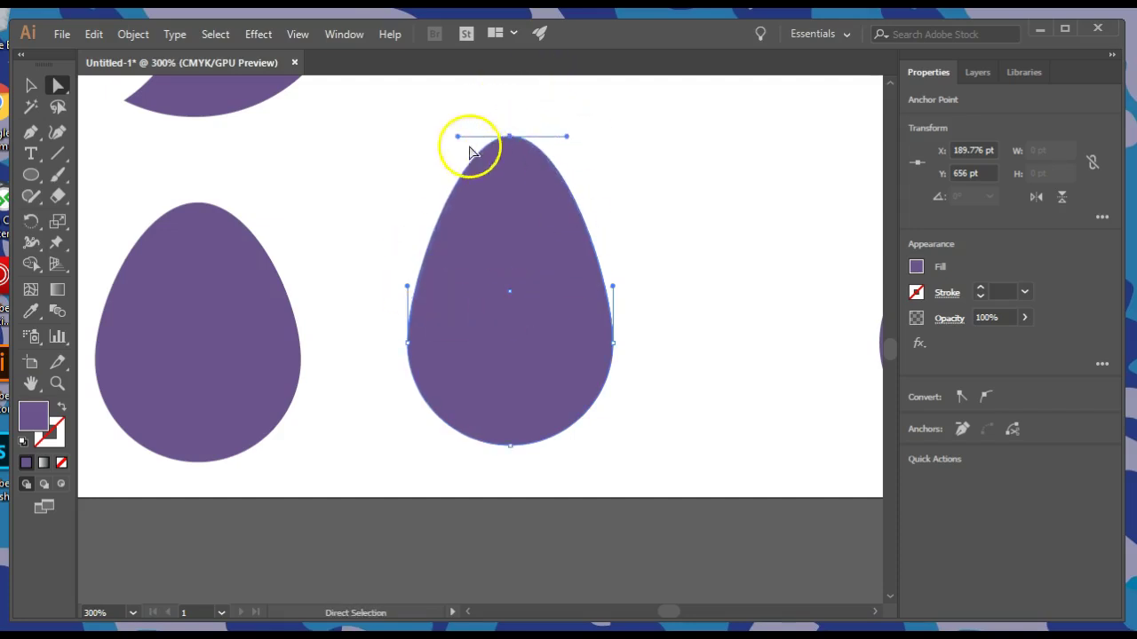
{"action": "key", "text": "alt"}
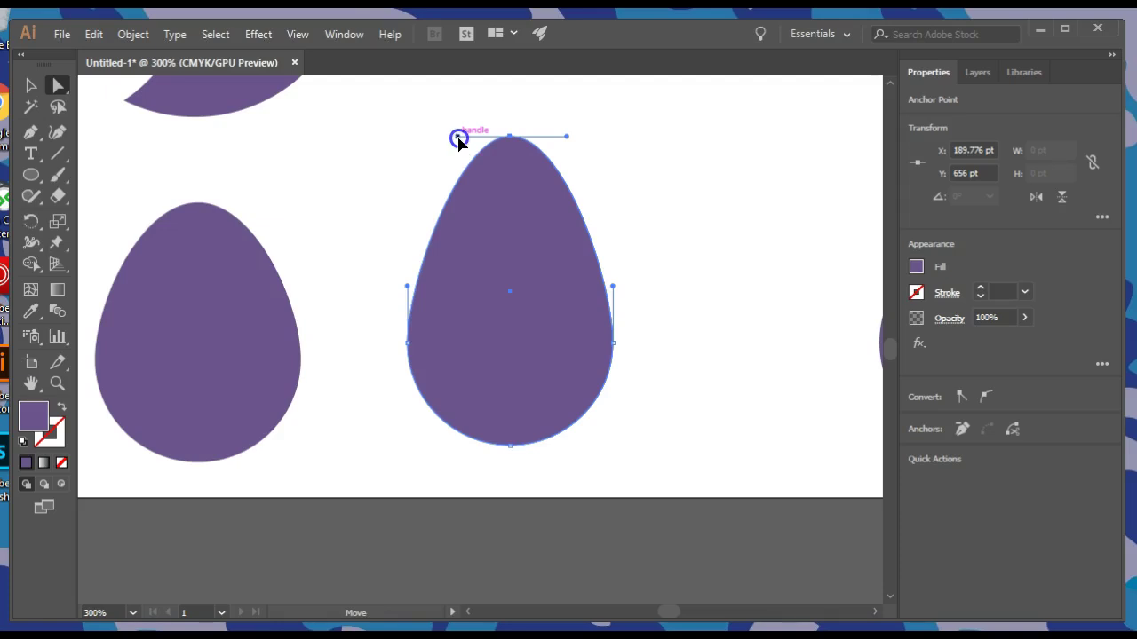
- Pull both top direction handles down into the shape to give the egg a pointed teardrop tip
{"action": "left_click_drag", "start_coordinate": [458, 139], "coordinate": [479, 212]}
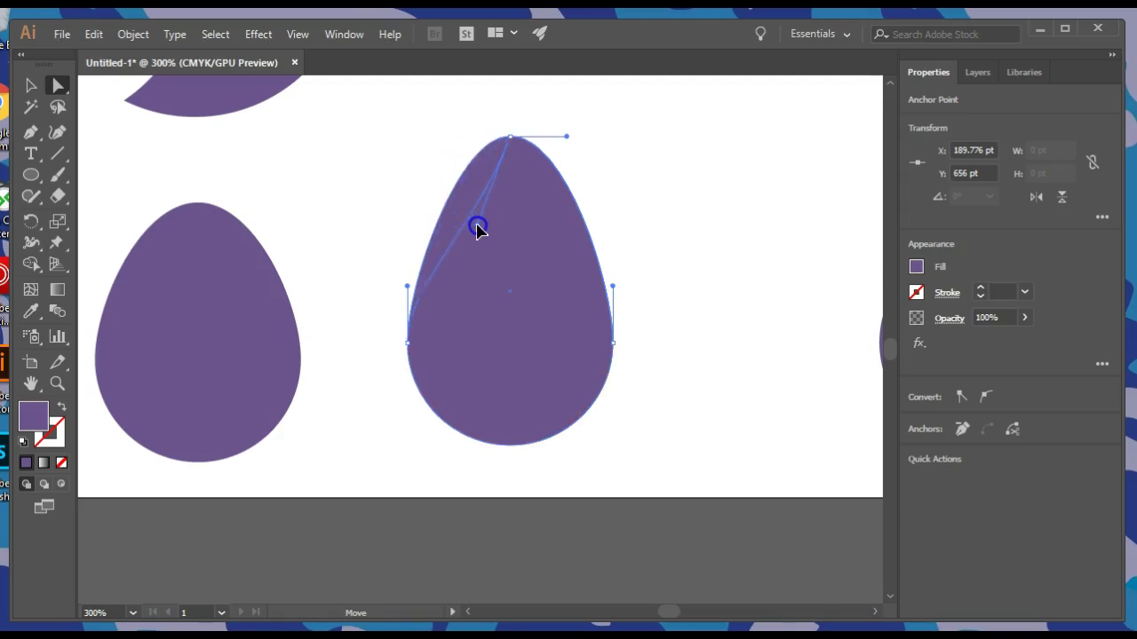
{"action": "left_click_drag", "start_coordinate": [478, 229], "coordinate": [477, 225]}
{"action": "left_click_drag", "start_coordinate": [566, 140], "coordinate": [557, 165]}
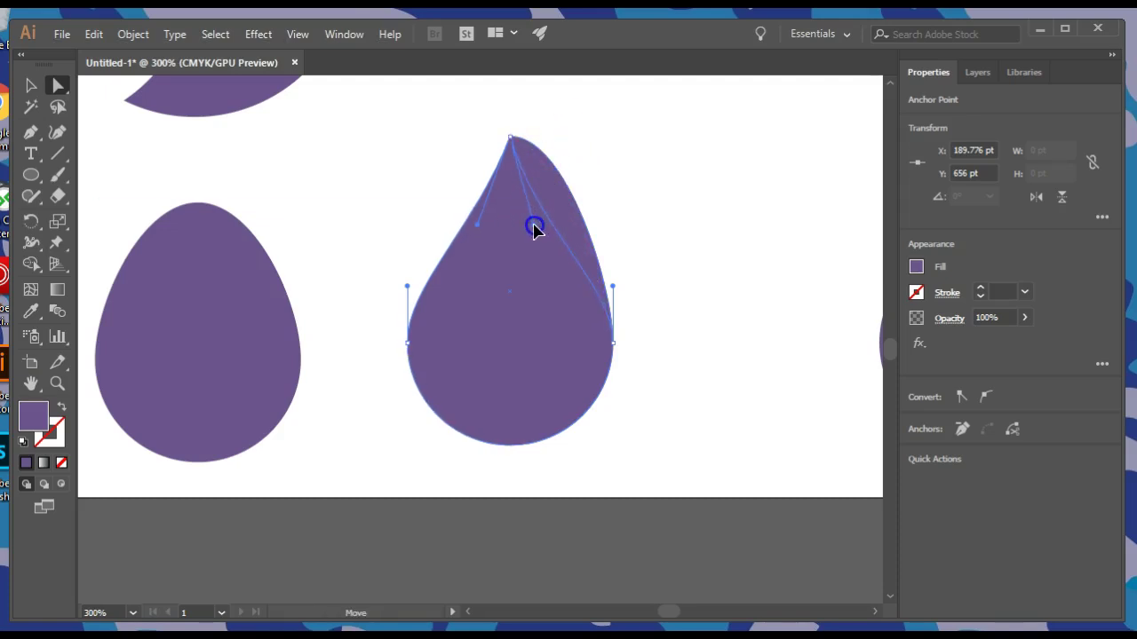
{"action": "left_click_drag", "start_coordinate": [534, 222], "coordinate": [533, 220]}
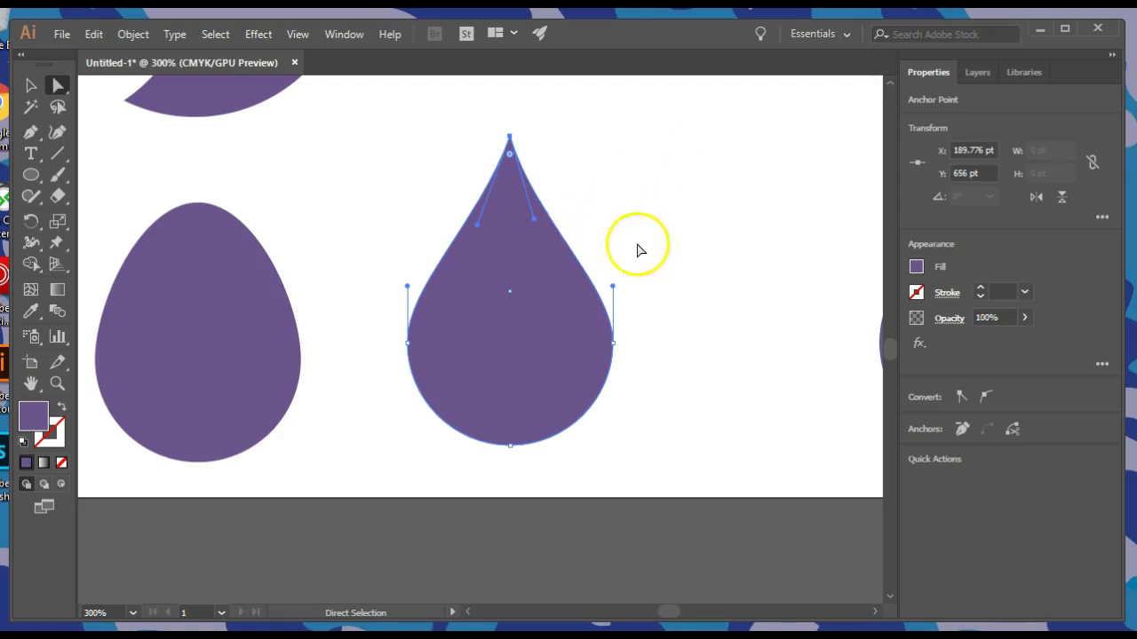
{"action": "left_click_drag", "start_coordinate": [476, 225], "coordinate": [476, 229]}
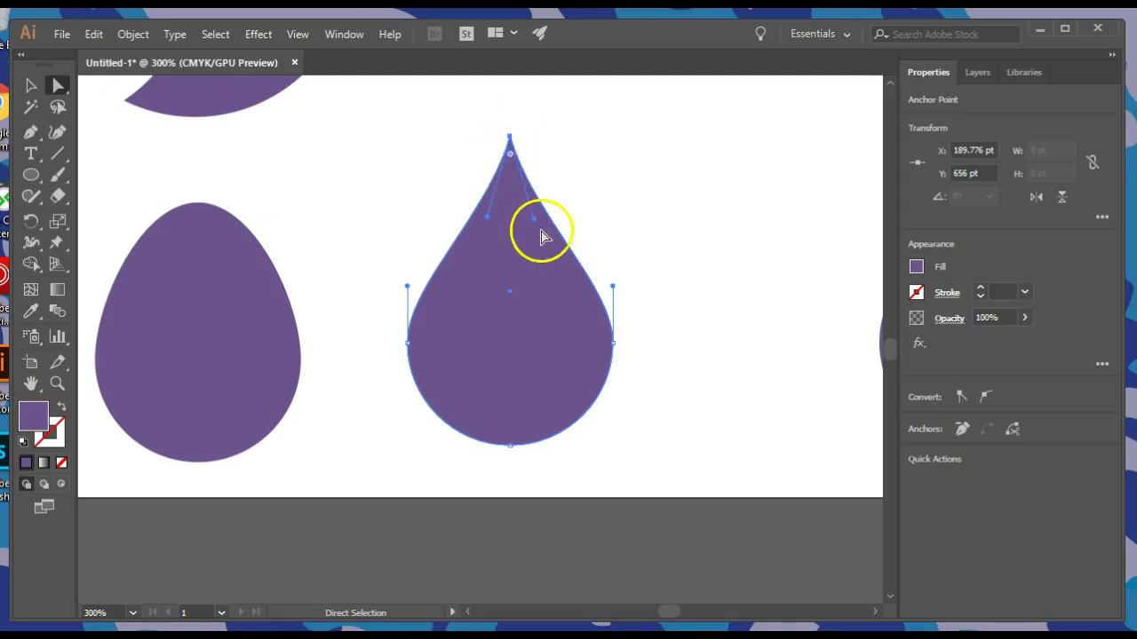
{"action": "left_click_drag", "start_coordinate": [489, 223], "coordinate": [521, 147]}
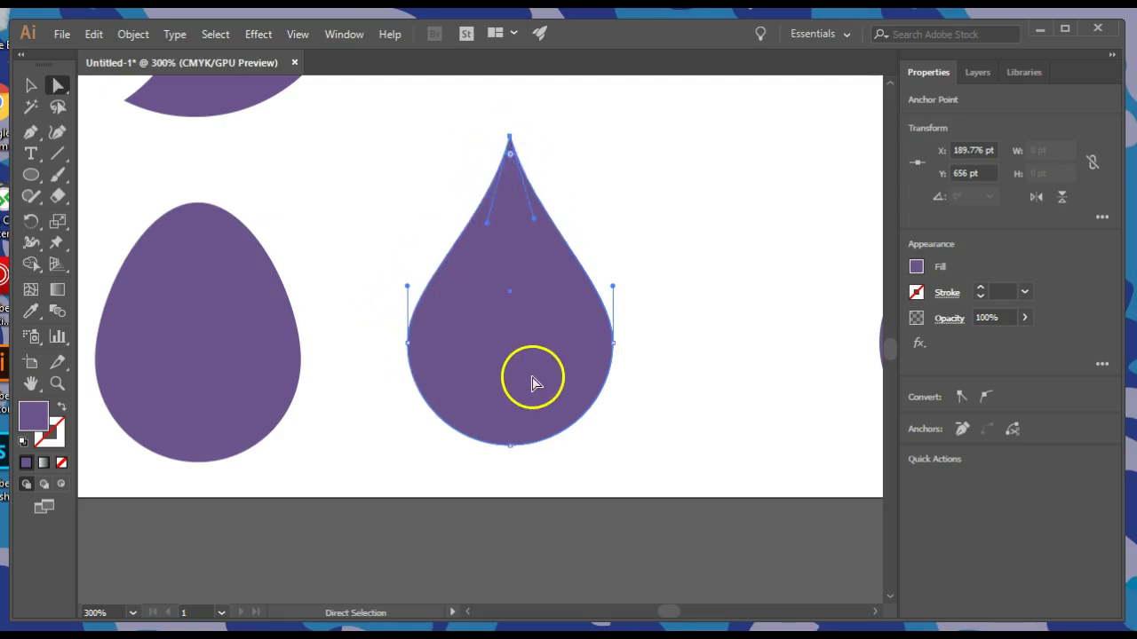
{"action": "key", "text": "space"}
- Bring the two remaining circles into view, nudge the left one further left, and zoom to 400% on it
{"action": "left_click_drag", "start_coordinate": [737, 358], "coordinate": [462, 365]}
{"action": "left_click_drag", "start_coordinate": [561, 360], "coordinate": [322, 325]}
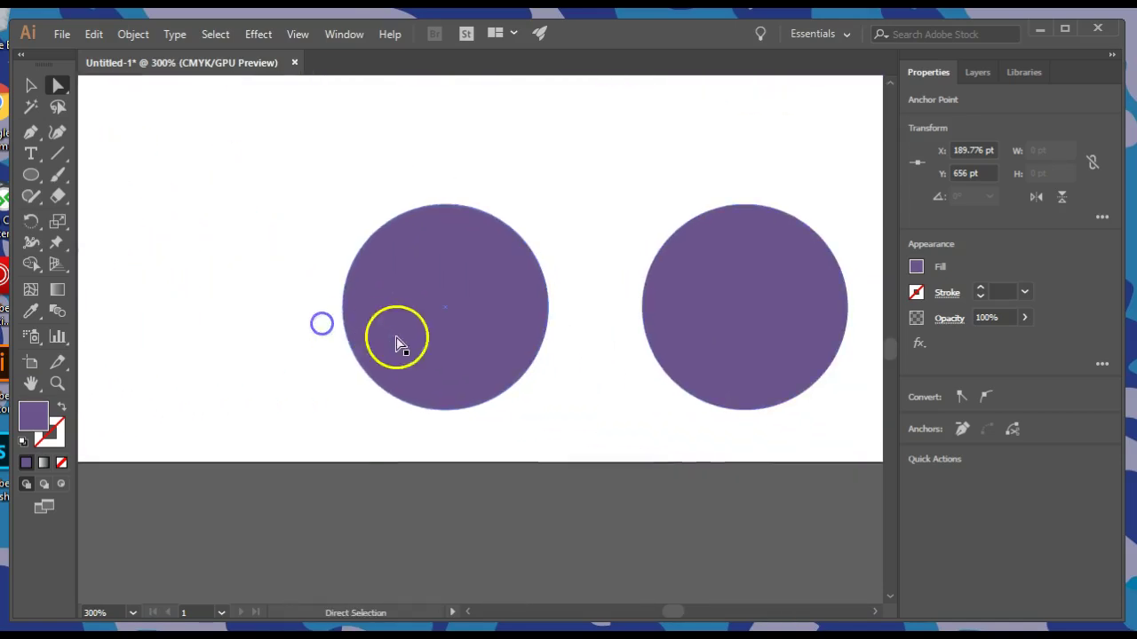
{"action": "left_click_drag", "start_coordinate": [430, 285], "coordinate": [414, 281]}
{"action": "left_click_drag", "start_coordinate": [292, 258], "coordinate": [291, 259]}
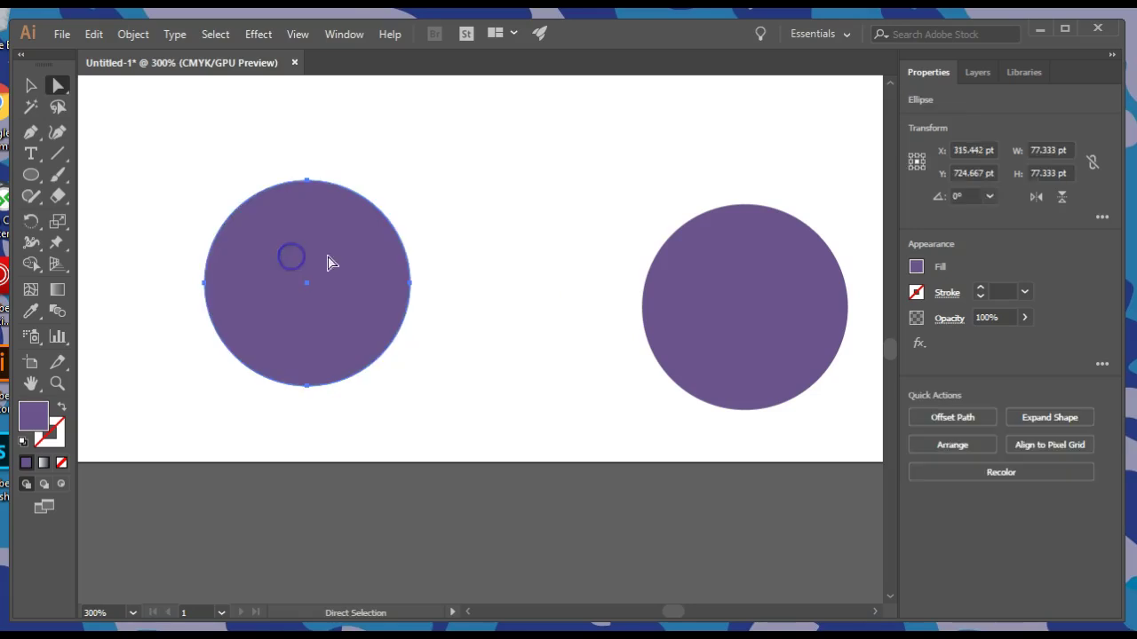
{"action": "key", "text": "ctrl"}
{"action": "key", "text": "ctrl+plus"}
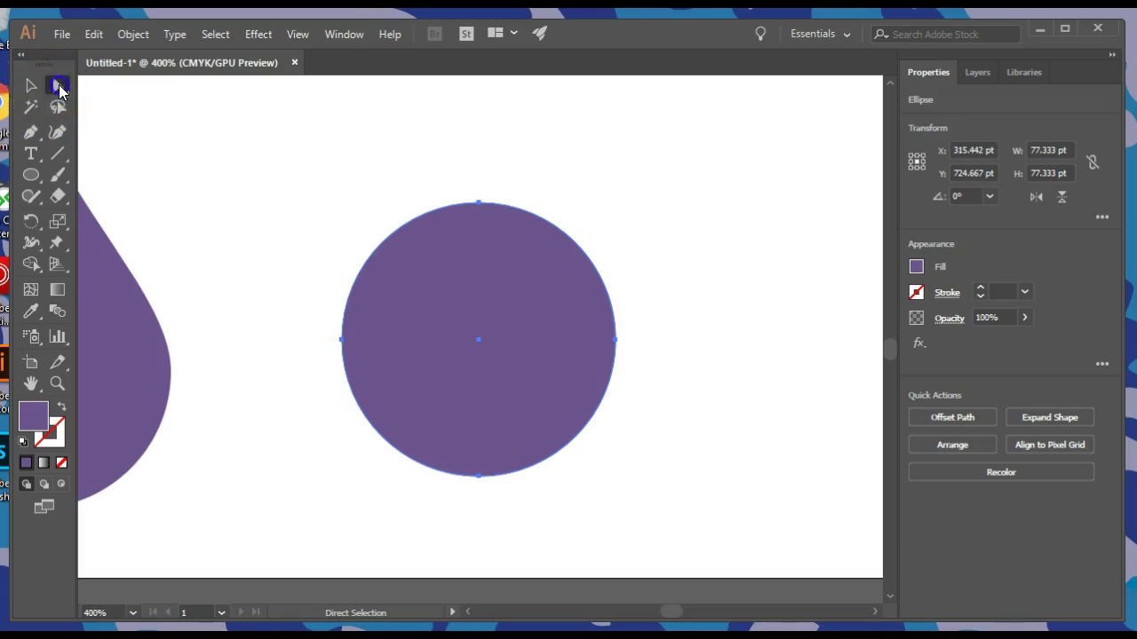
{"action": "left_click", "coordinate": [480, 204]}
{"action": "left_click", "coordinate": [480, 206]}
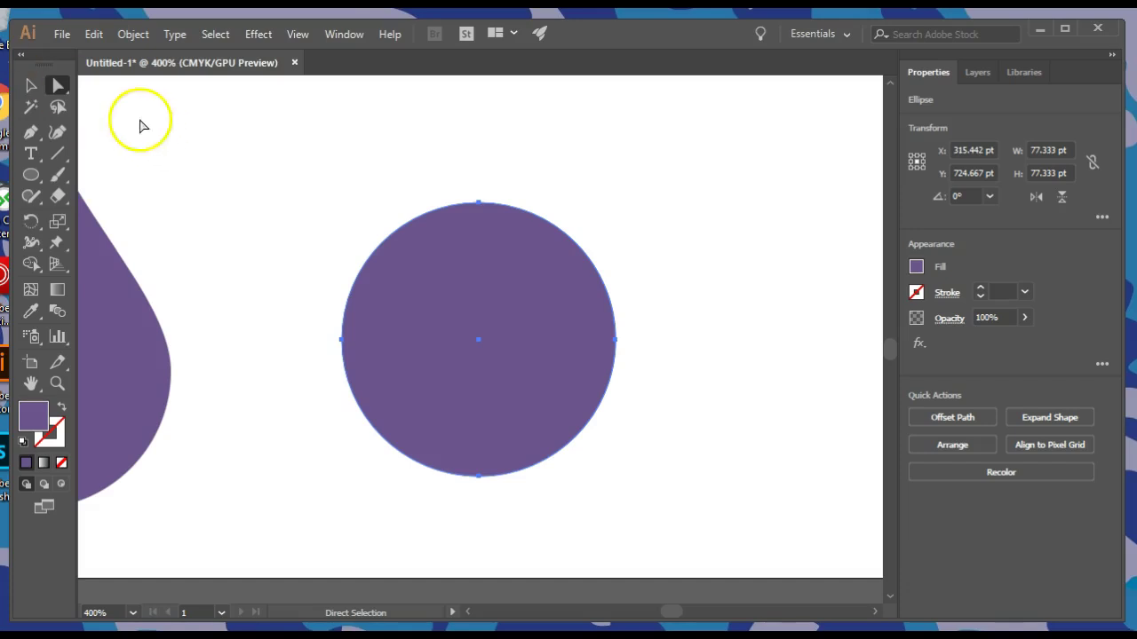
- Lower the third circle's top anchor into a notch and pull its side handles up and out into two lobes
{"action": "left_click", "coordinate": [480, 204]}
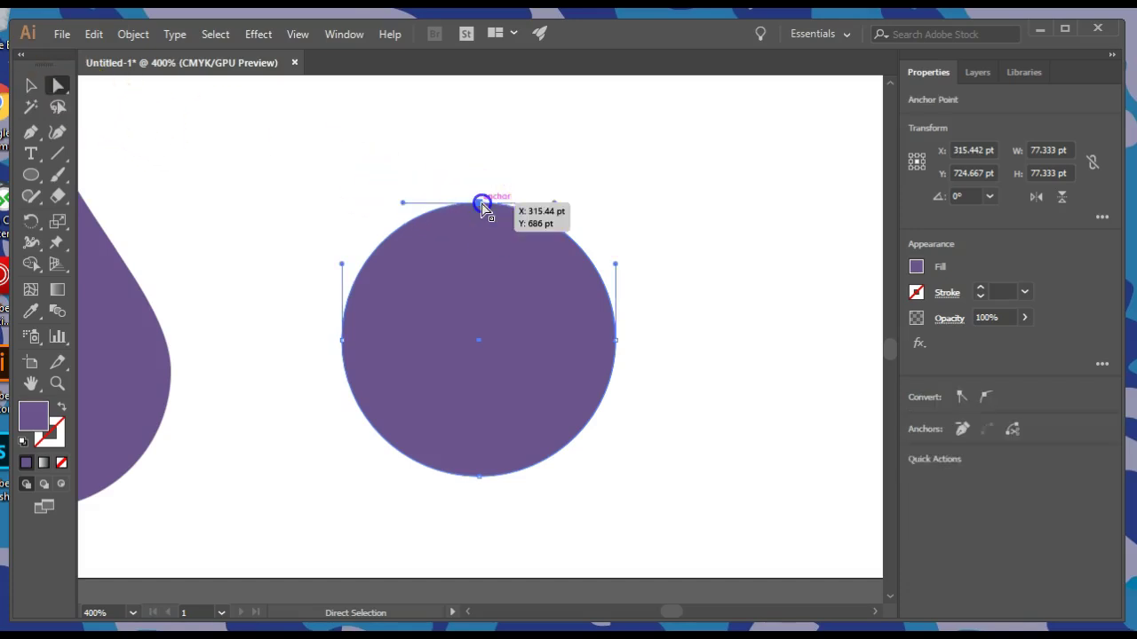
{"action": "left_click", "coordinate": [480, 205]}
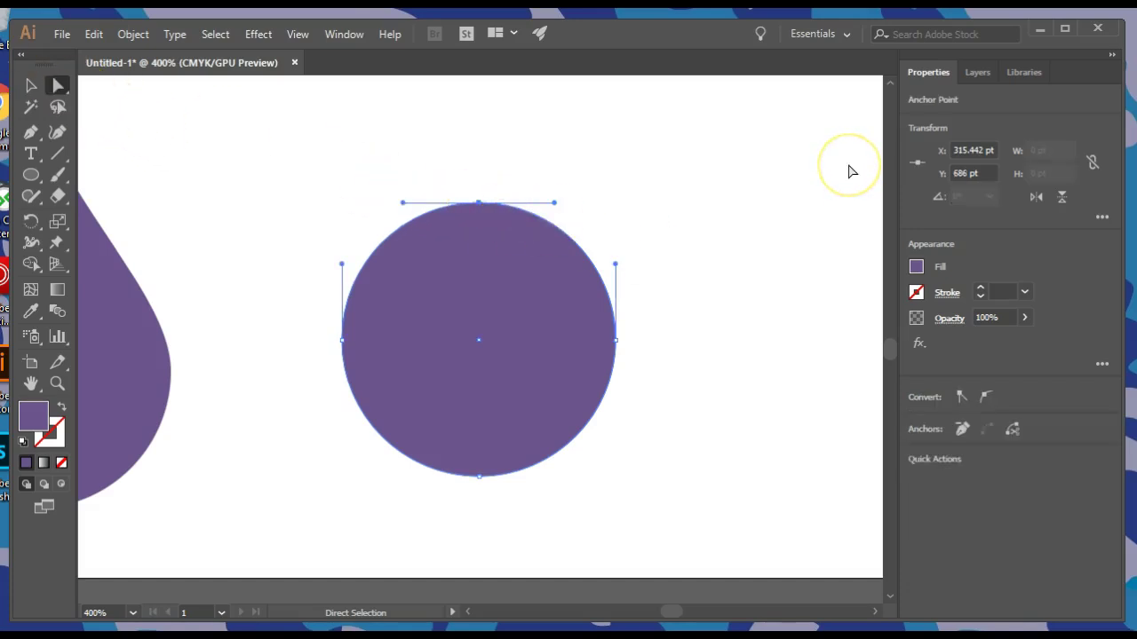
{"action": "key", "text": "Down"}
{"action": "key", "text": "Down"}
{"action": "key", "text": "Down"}
{"action": "key", "text": "Down"}
{"action": "key", "text": "Down"}
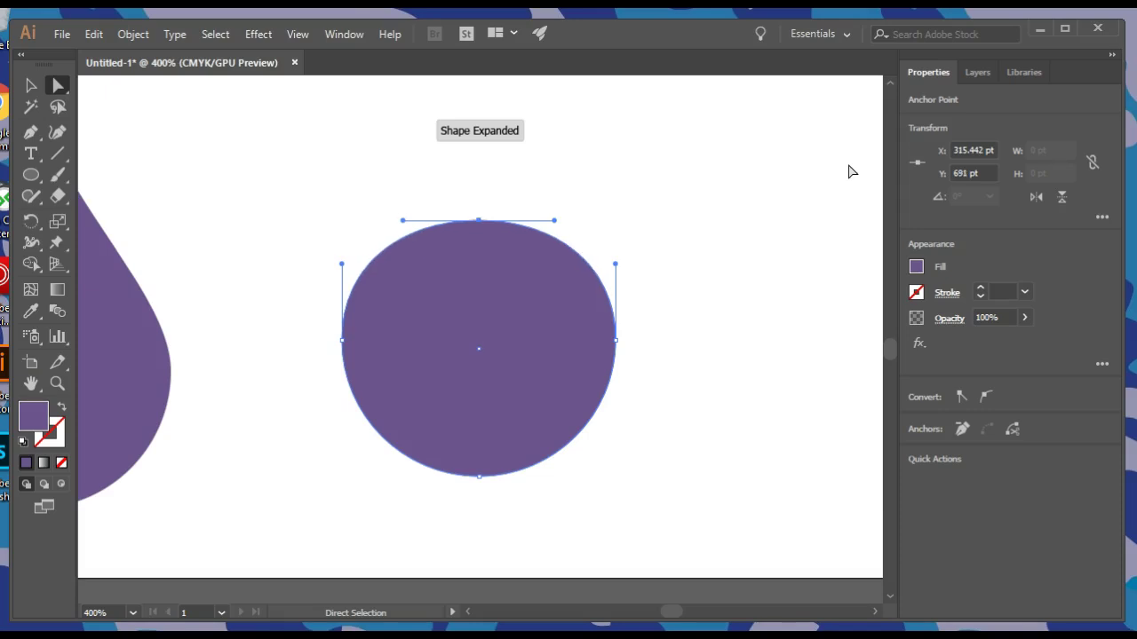
{"action": "key", "text": "Down"}
{"action": "key", "text": "Down"}
{"action": "key", "text": "Down"}
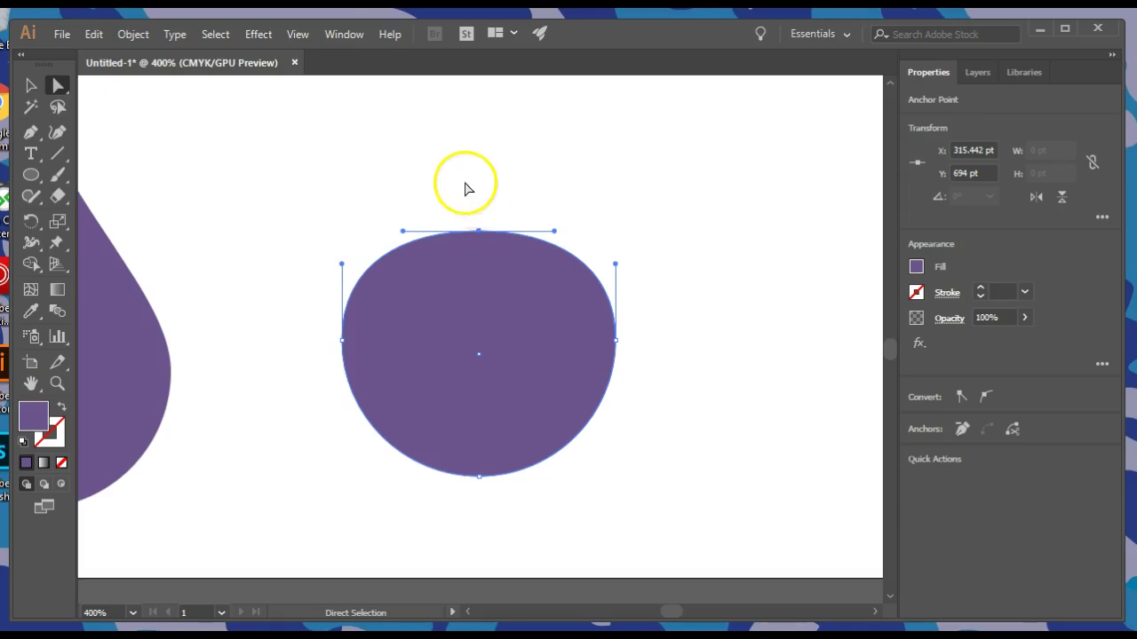
{"action": "left_click_drag", "start_coordinate": [406, 233], "coordinate": [358, 166]}
{"action": "left_click_drag", "start_coordinate": [554, 233], "coordinate": [597, 161]}
- Pinch the third circle's bottom anchor into a point and raise both side anchors up and outward
{"action": "left_click", "coordinate": [478, 478]}
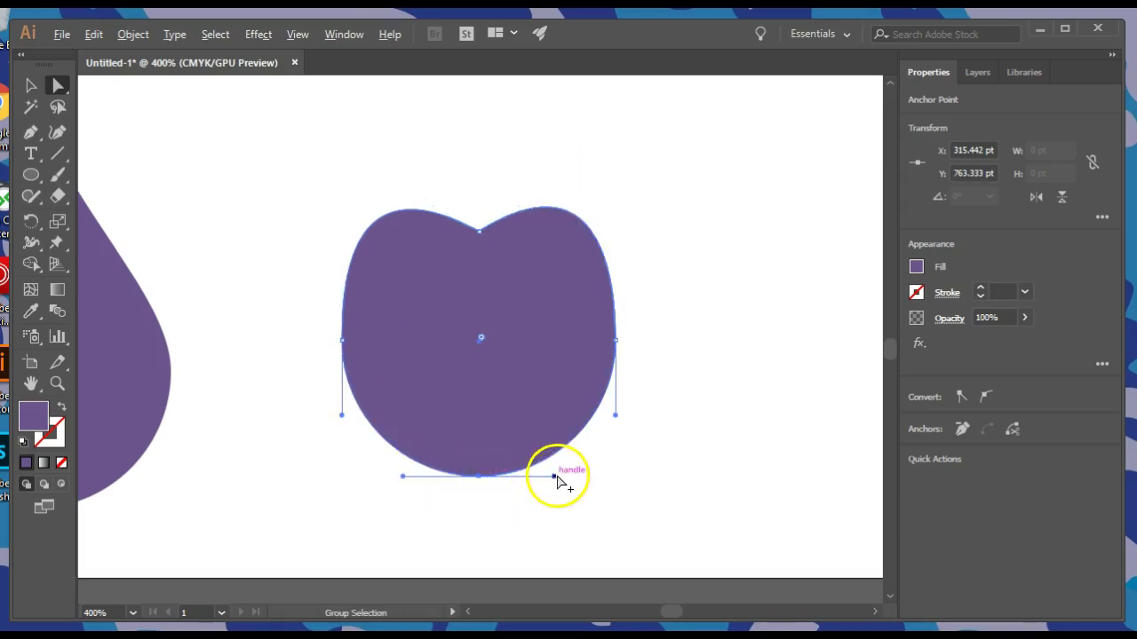
{"action": "left_click_drag", "start_coordinate": [555, 477], "coordinate": [563, 473]}
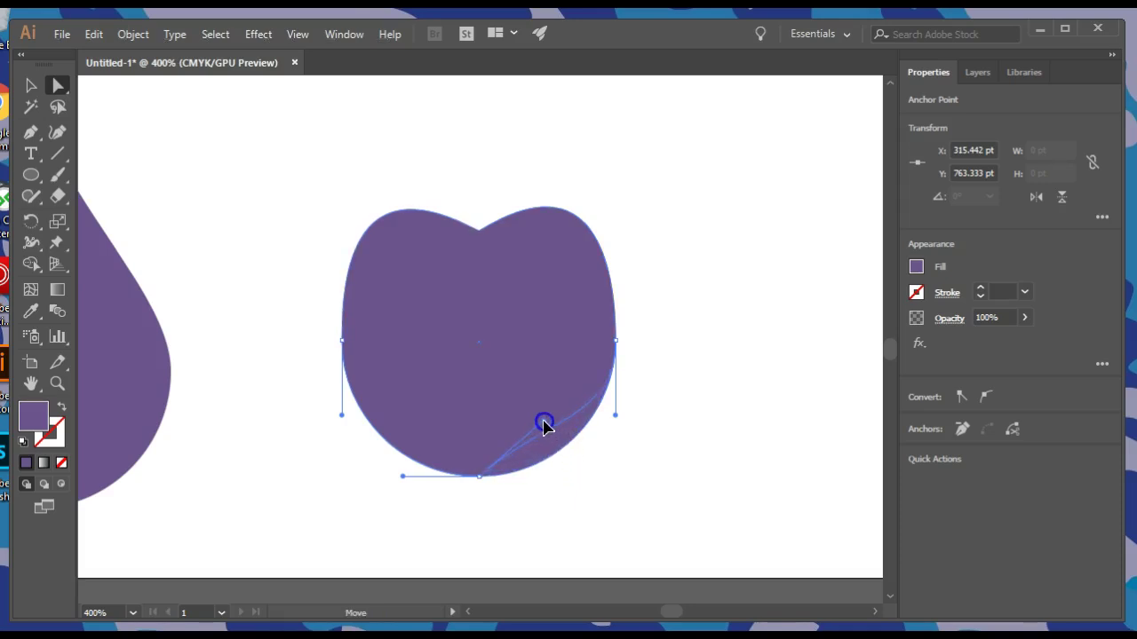
{"action": "left_click_drag", "start_coordinate": [544, 422], "coordinate": [543, 422]}
{"action": "left_click_drag", "start_coordinate": [403, 475], "coordinate": [421, 426]}
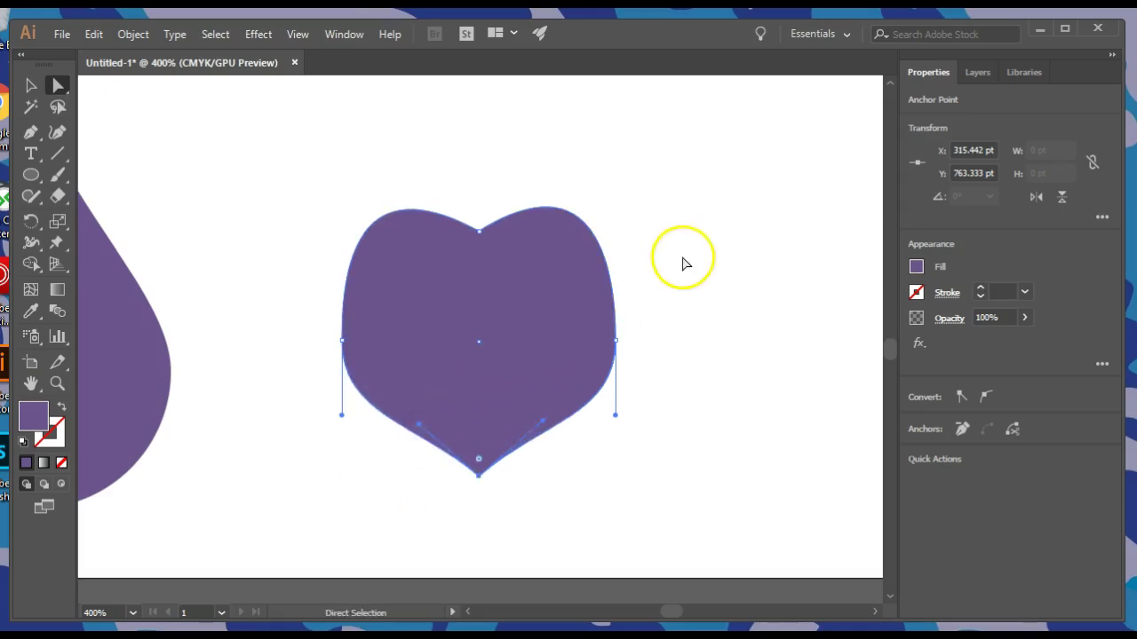
{"action": "left_click_drag", "start_coordinate": [615, 341], "coordinate": [652, 282]}
{"action": "left_click_drag", "start_coordinate": [345, 340], "coordinate": [312, 278]}
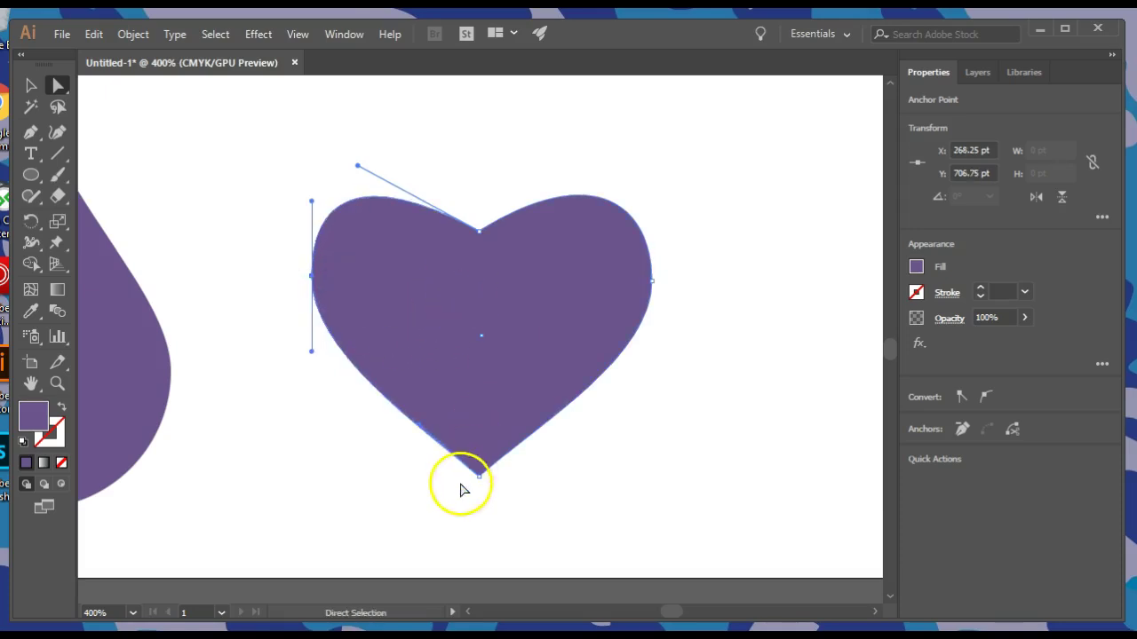
- Reshape the top anchor's handles to round both upper lobes and deepen the central notch, then deselect
{"action": "left_click", "coordinate": [480, 233]}
{"action": "left_click_drag", "start_coordinate": [593, 159], "coordinate": [546, 134]}
{"action": "left_click_drag", "start_coordinate": [358, 166], "coordinate": [398, 138]}
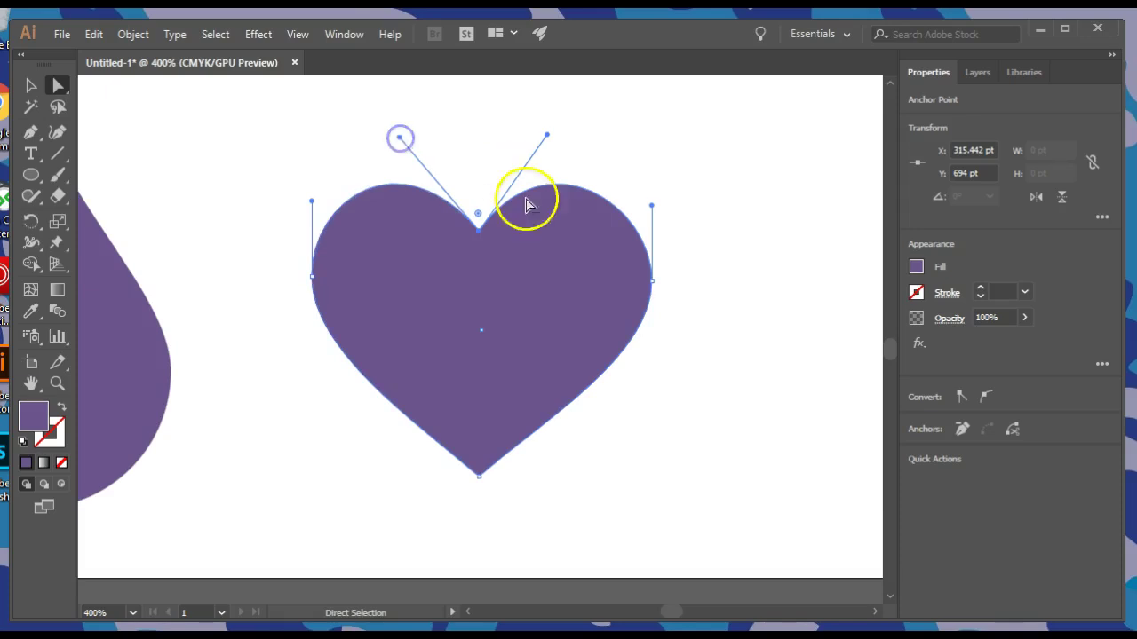
{"action": "left_click", "coordinate": [646, 450]}
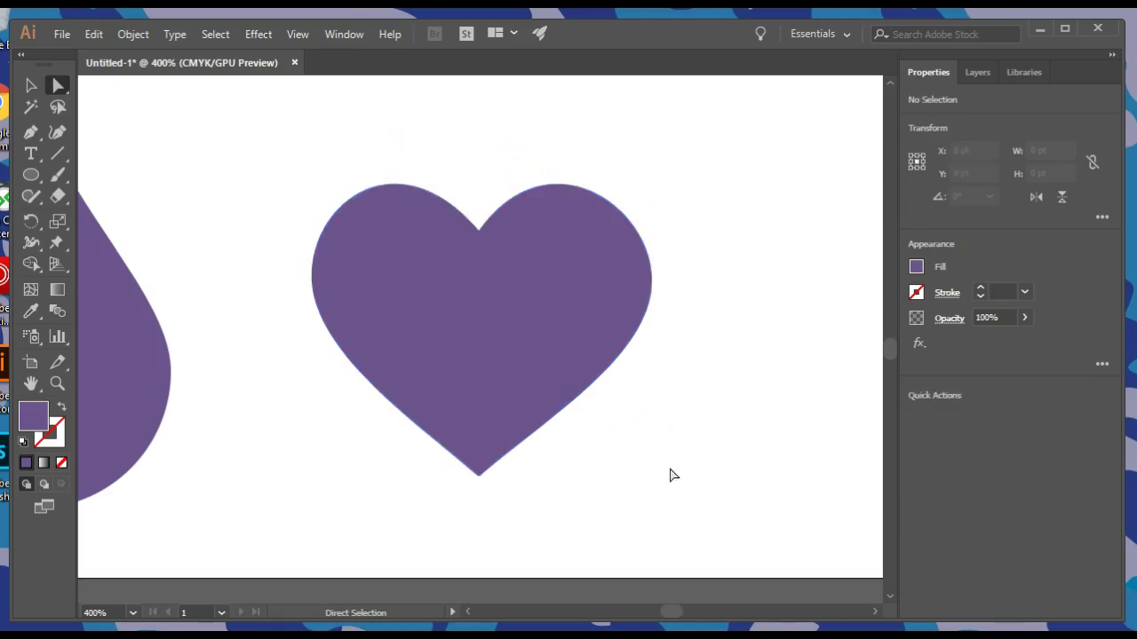